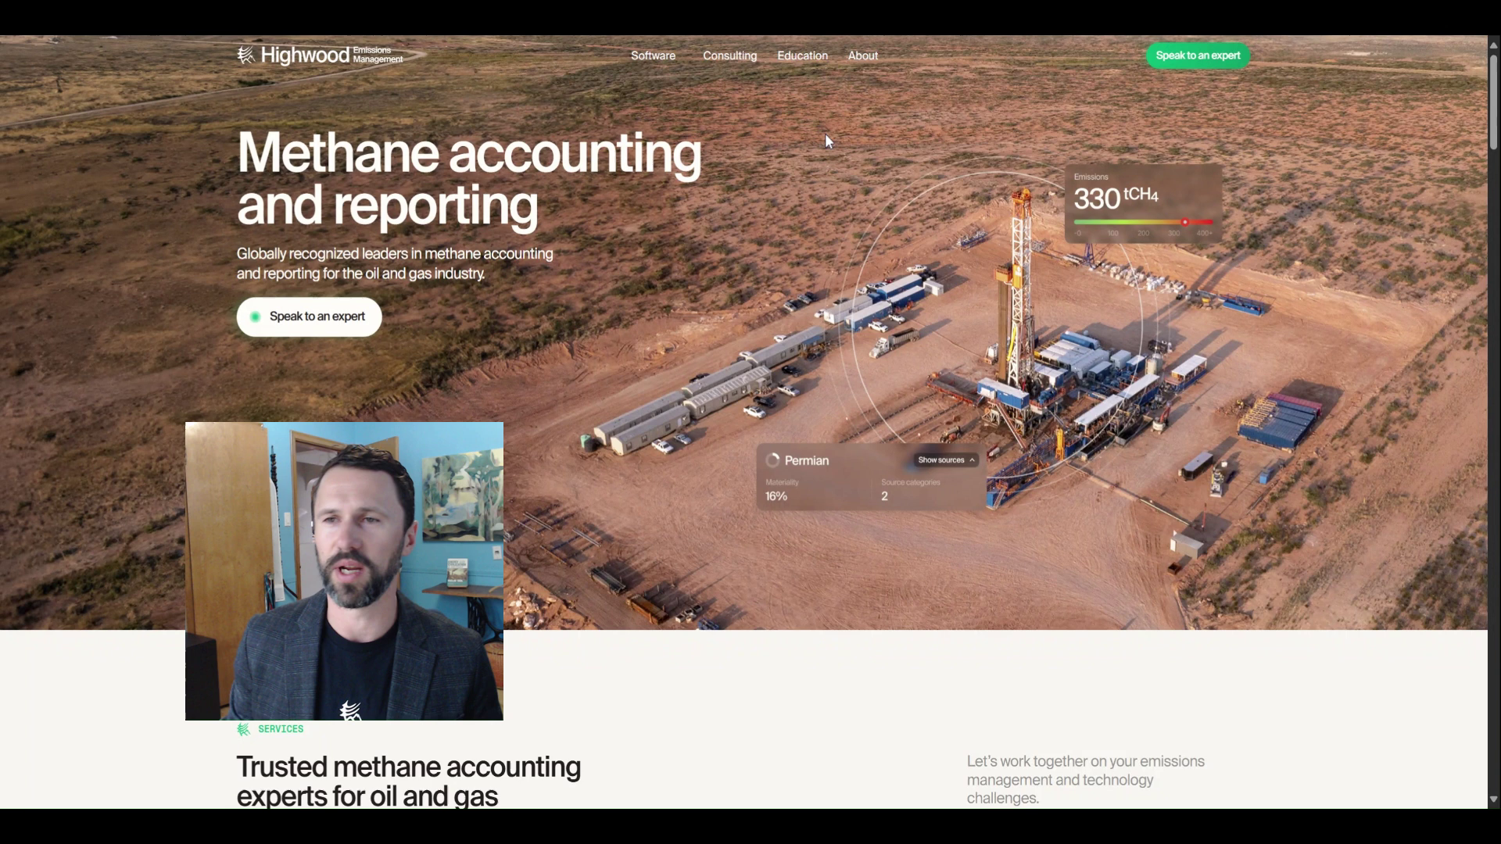
# Open the "How Much Gas is That?" calculator from the site's education resources and dismiss the newsletter subscription pop-up.
pyautogui.moveTo(808, 61)
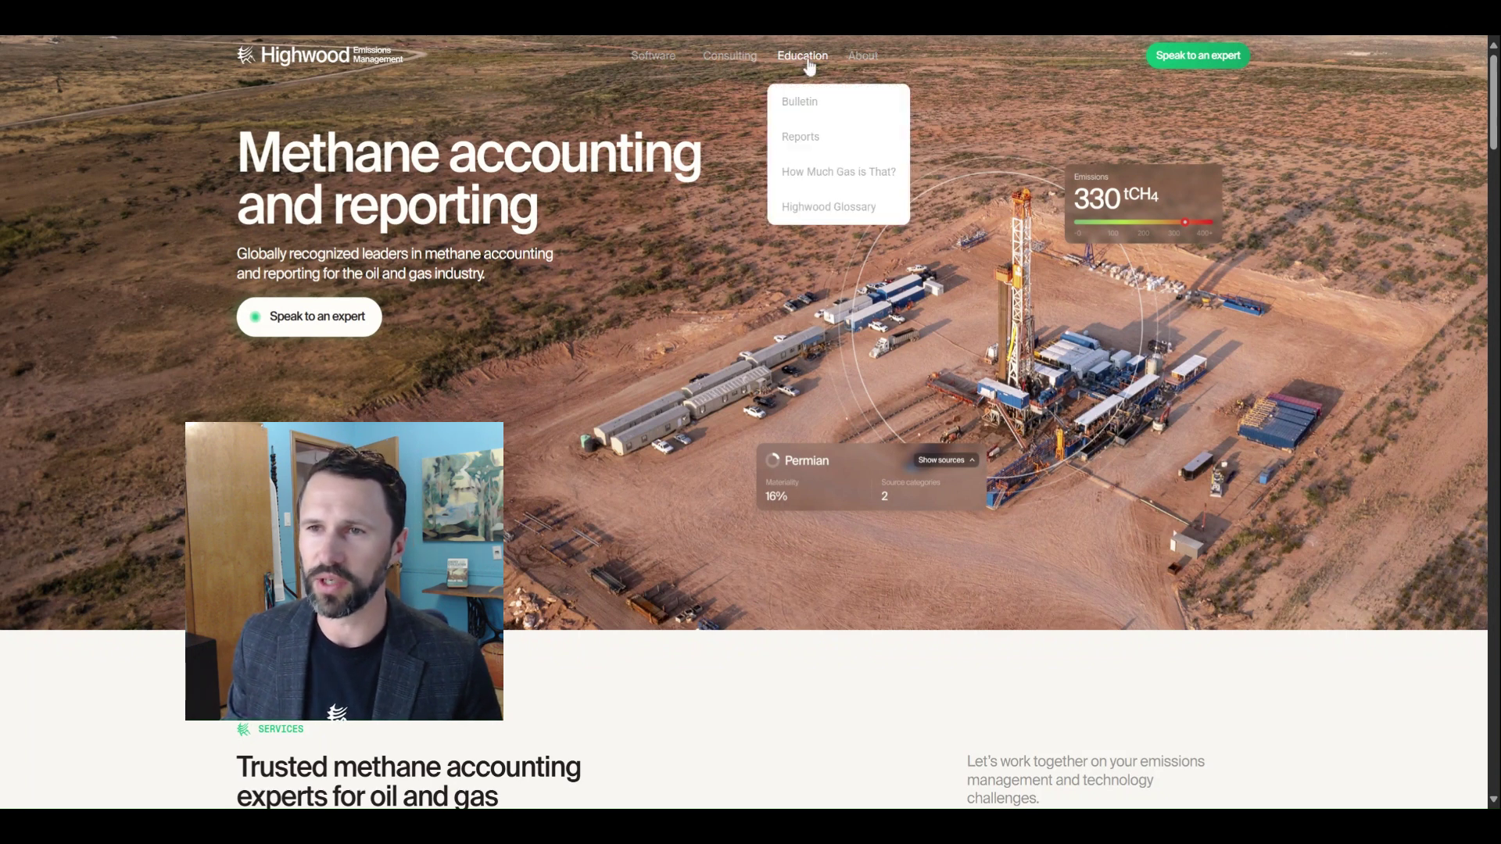
pyautogui.click(872, 173)
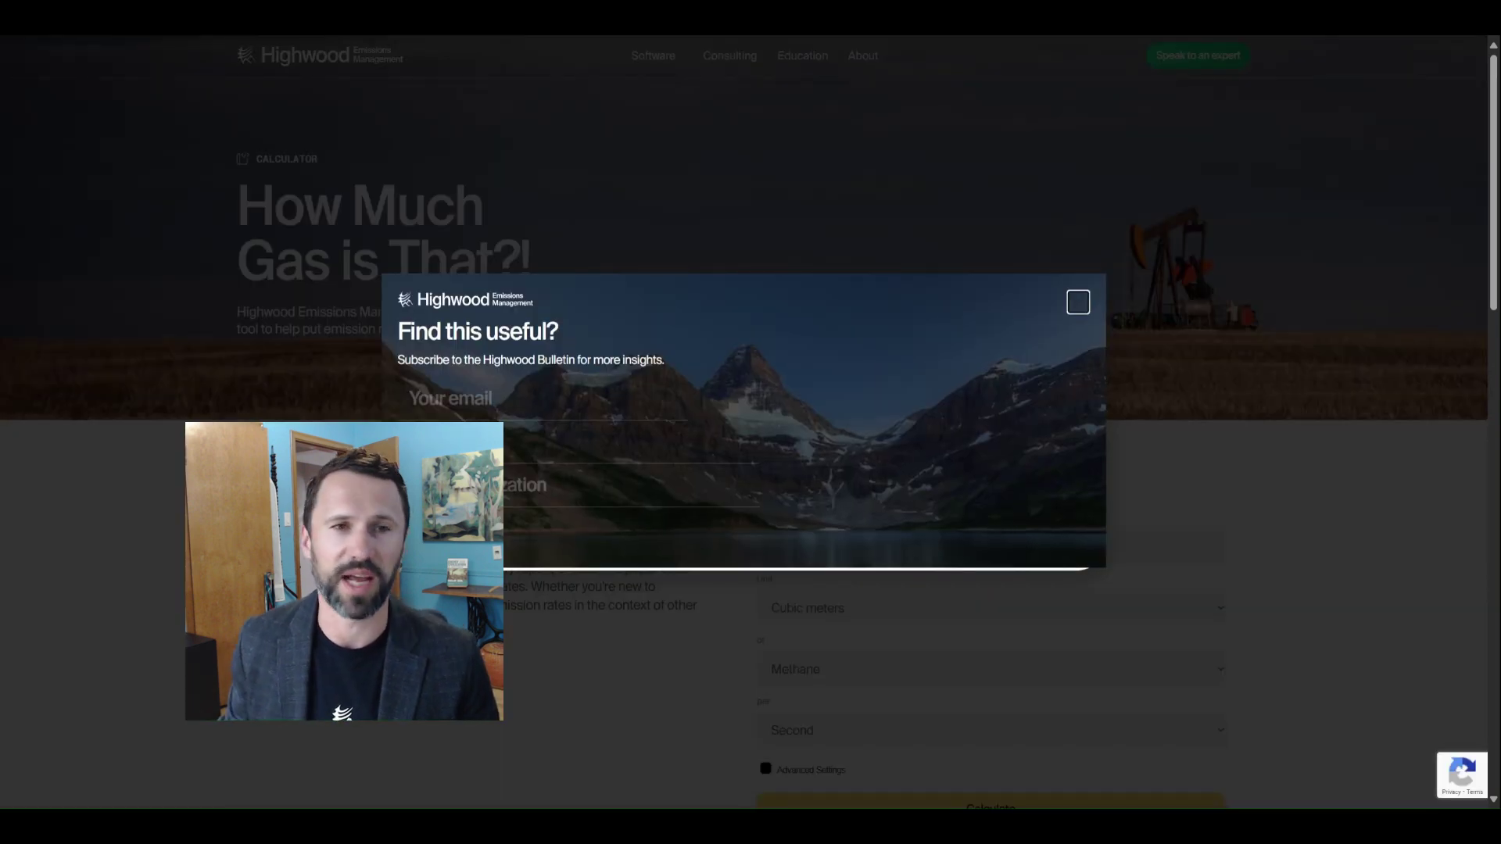
pyautogui.click(649, 202)
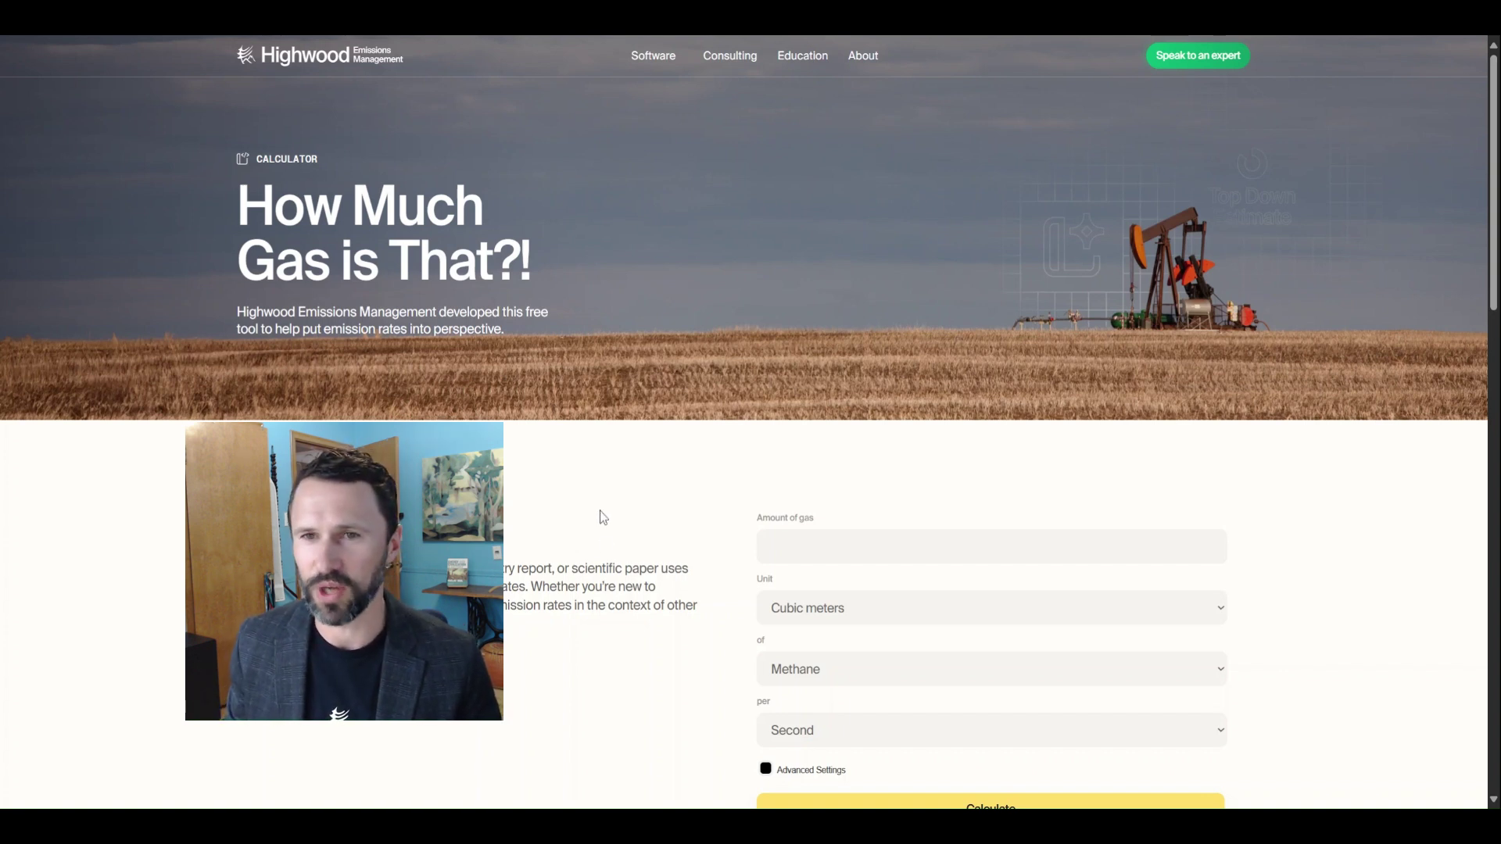
# Set the emission rate to 100 kilograms of methane per hour.
pyautogui.scroll(-1, 597, 516)
pyautogui.scroll(-1, 600, 516)
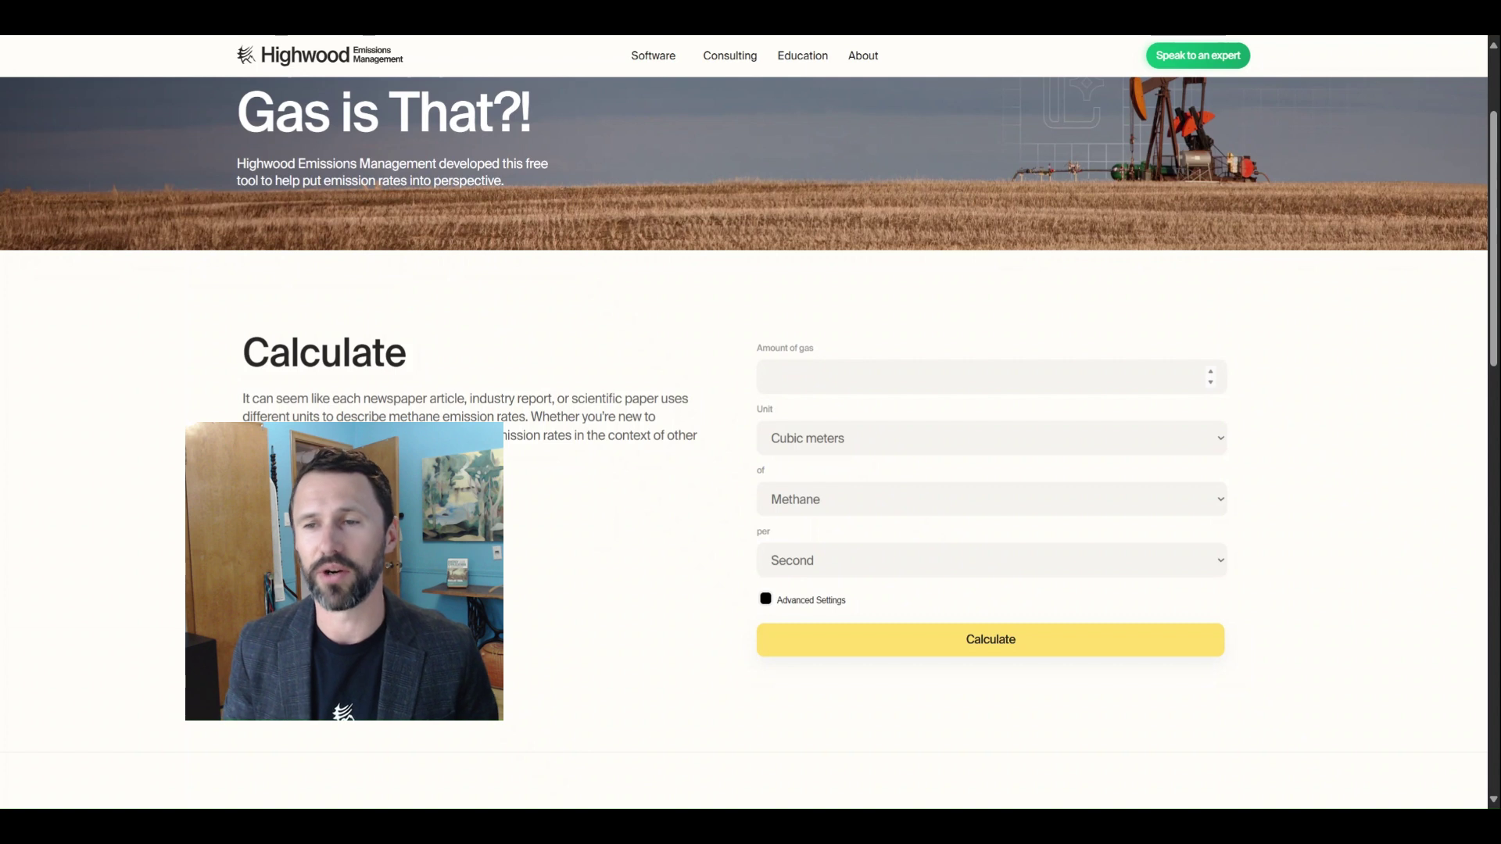
pyautogui.click(992, 376)
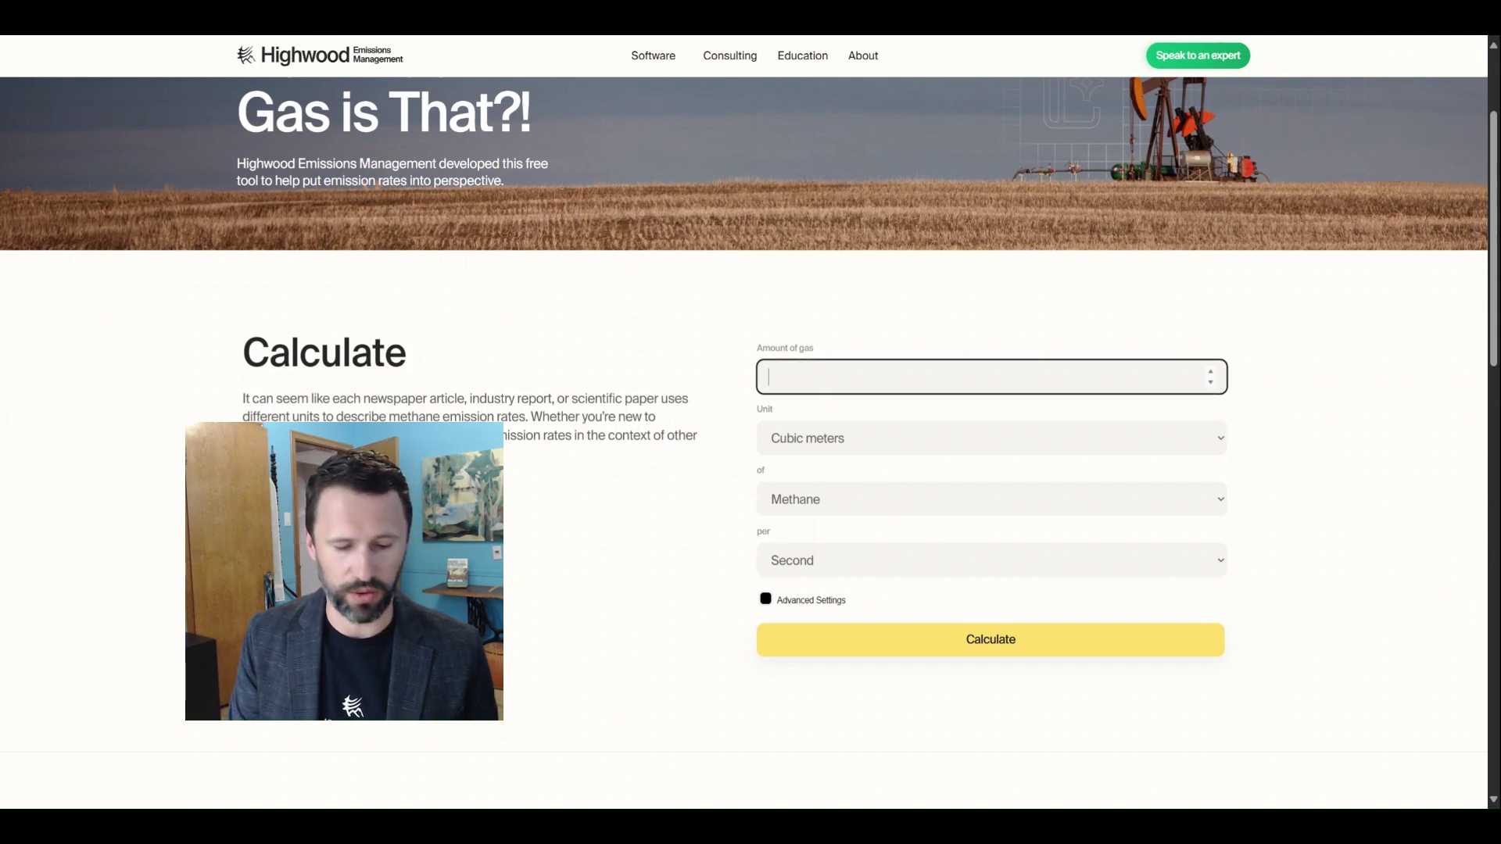
pyautogui.write('100')
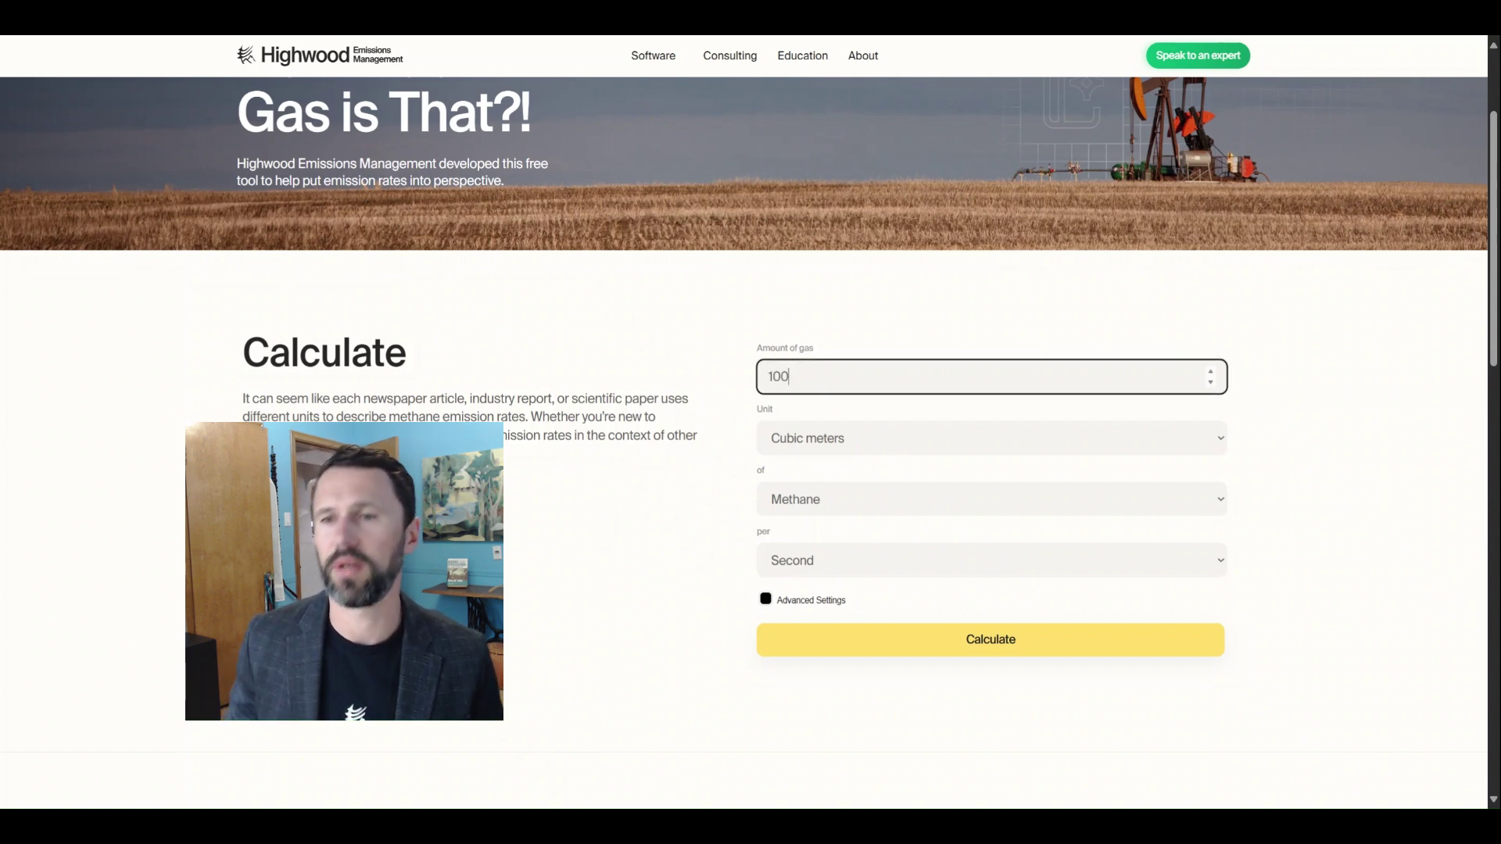
pyautogui.click(887, 473)
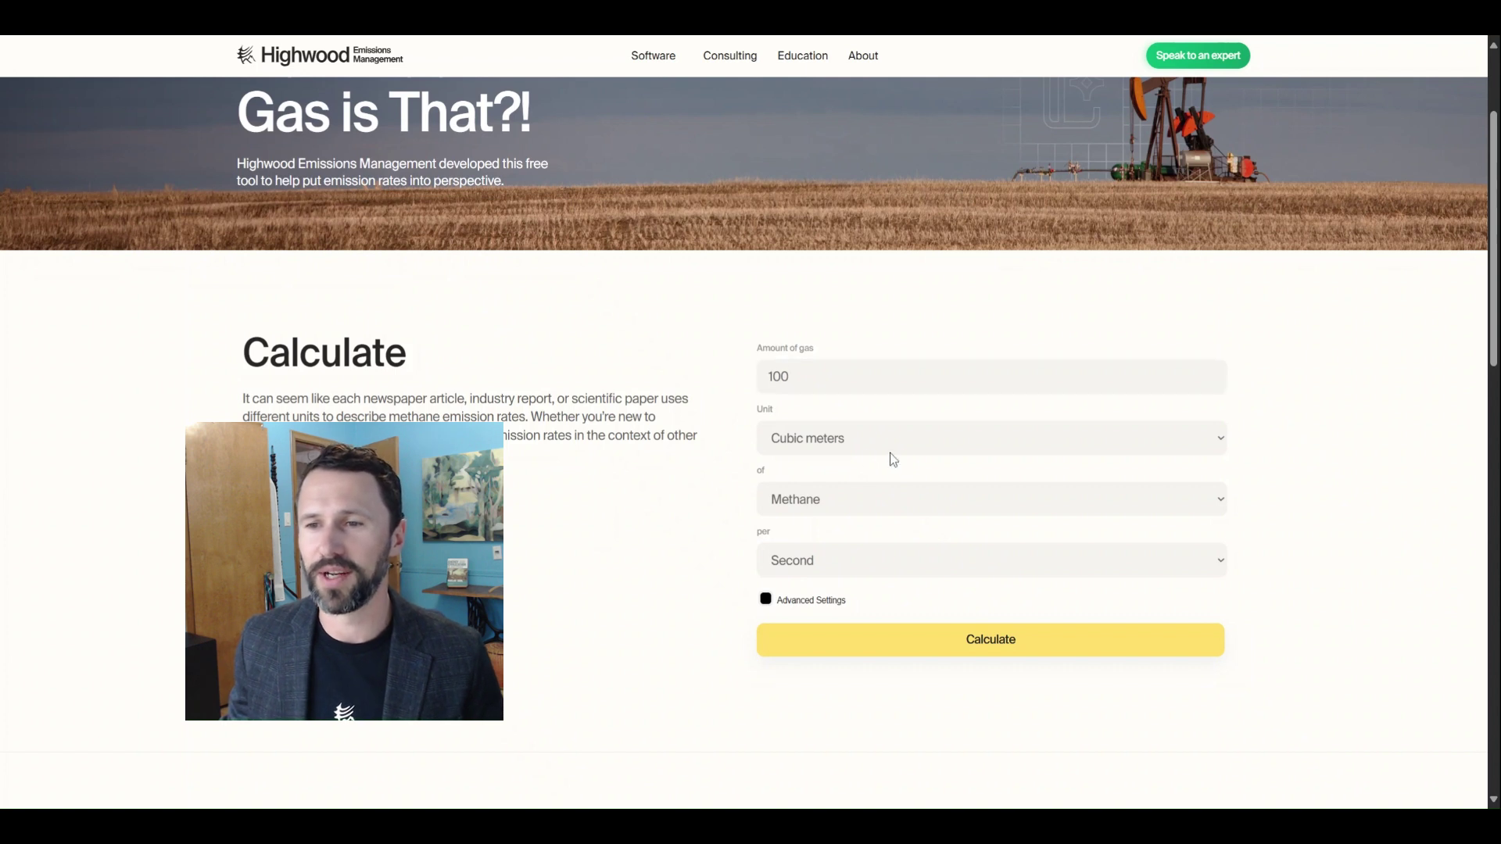
pyautogui.click(780, 504)
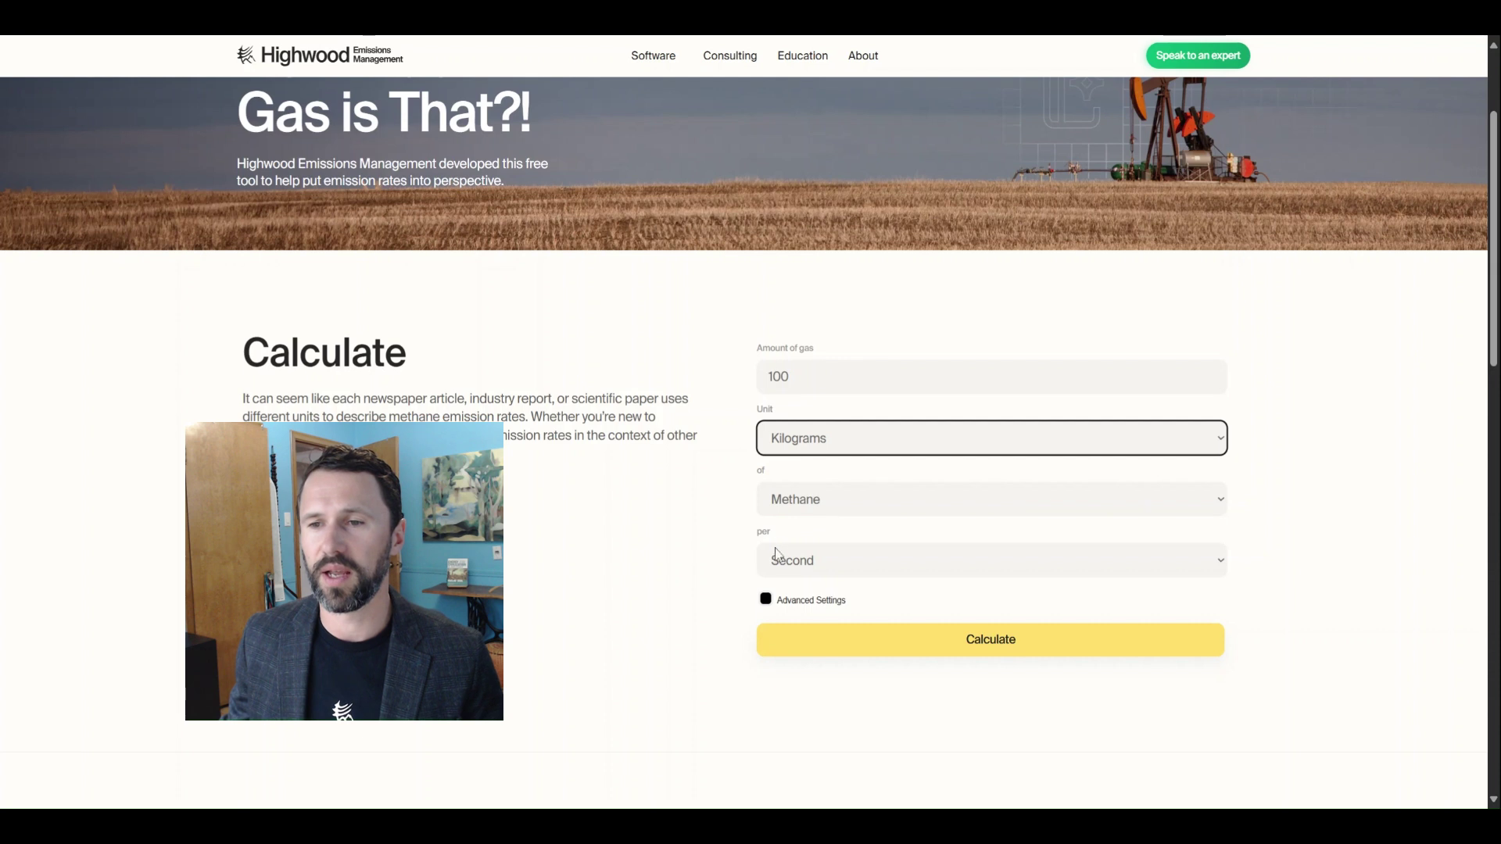
pyautogui.click(842, 587)
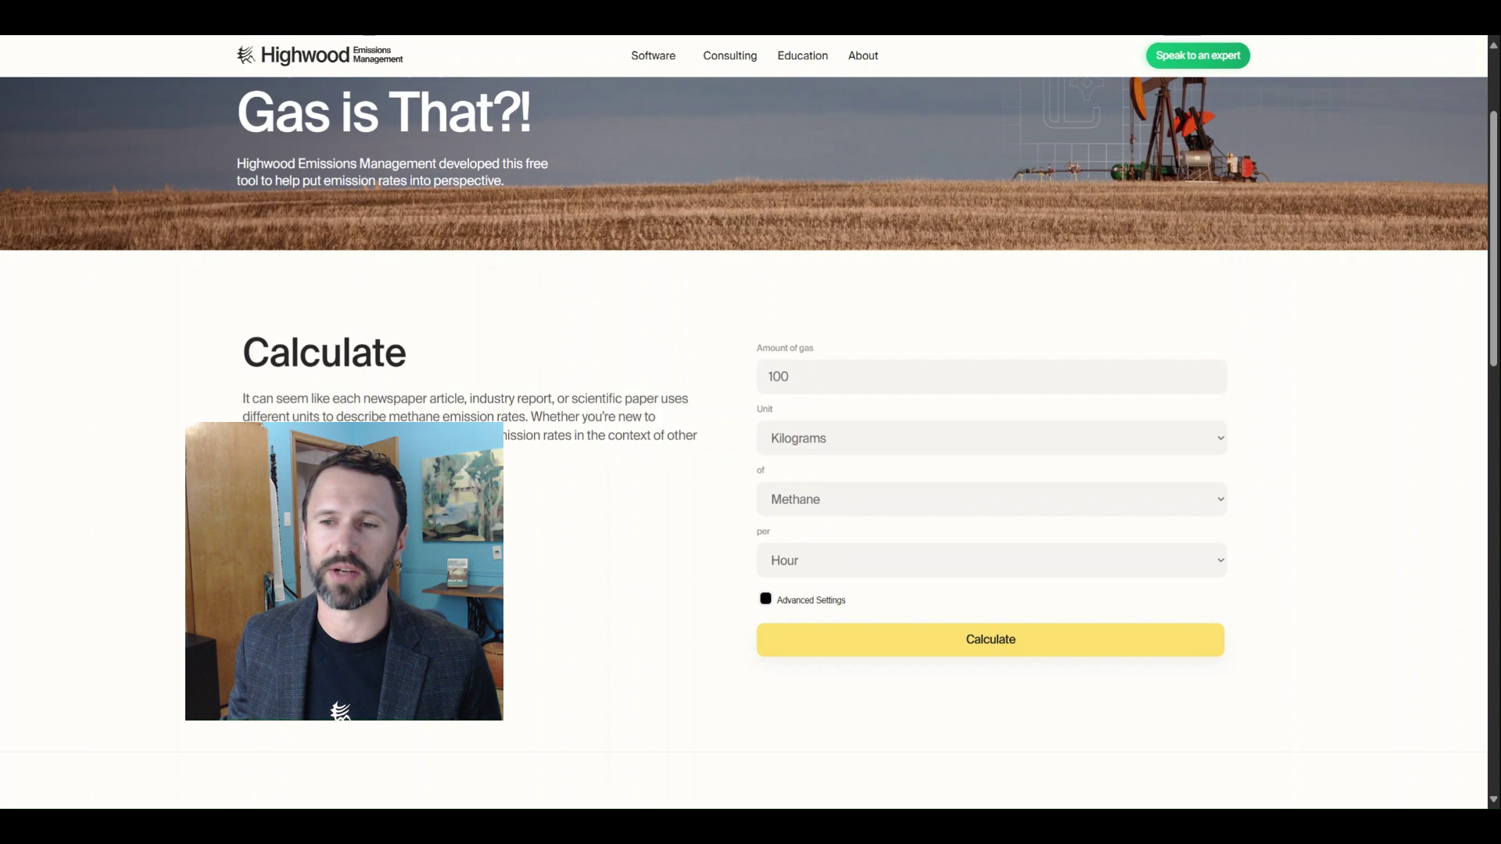
pyautogui.click(930, 492)
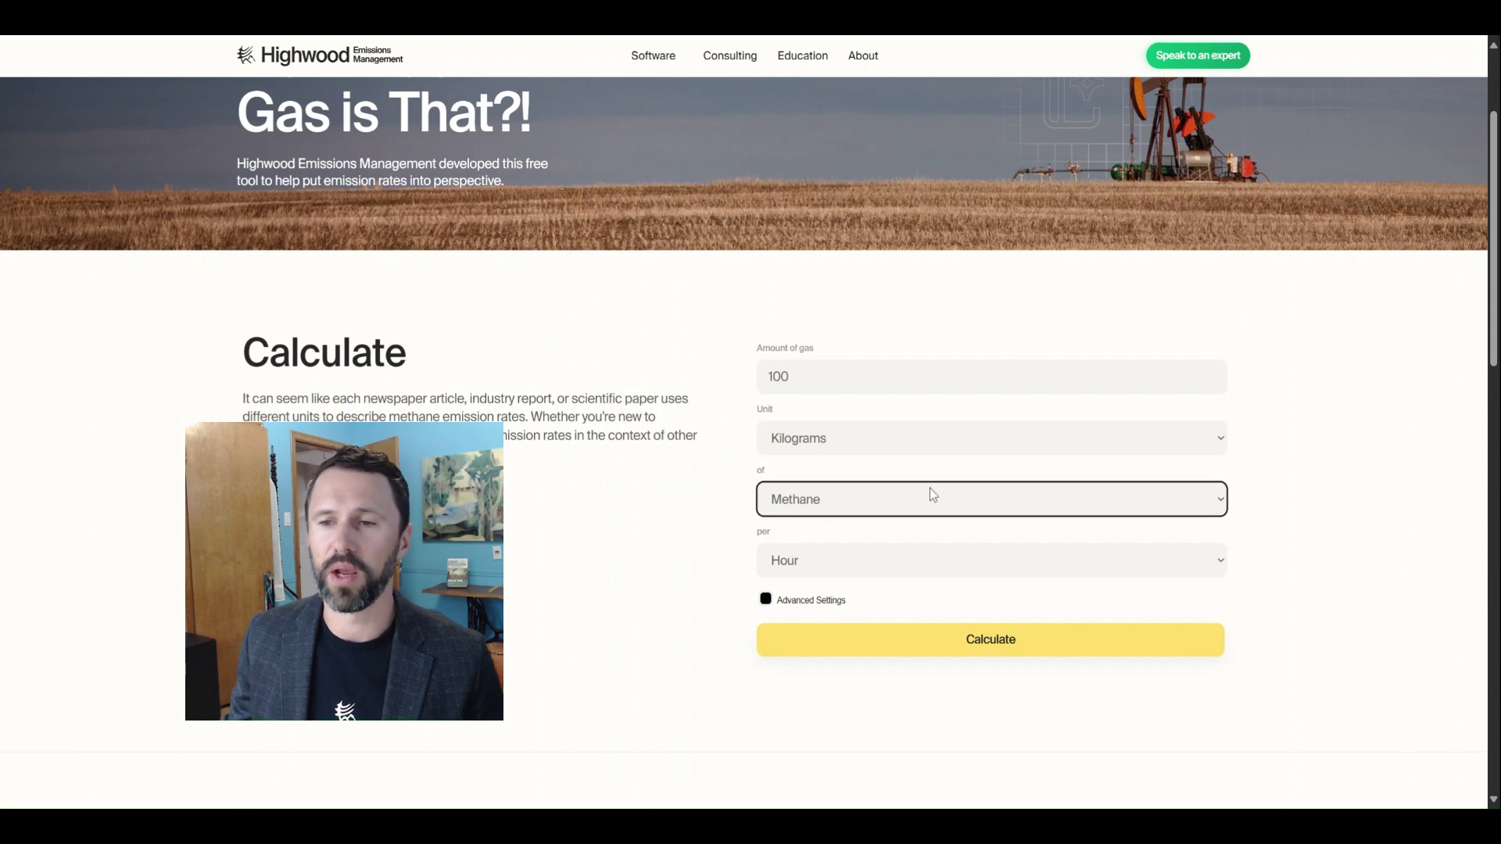
# Enable the advanced settings and set the methane 100-year global warming potential to 32.
pyautogui.click(766, 600)
pyautogui.scroll(-1, 633, 610)
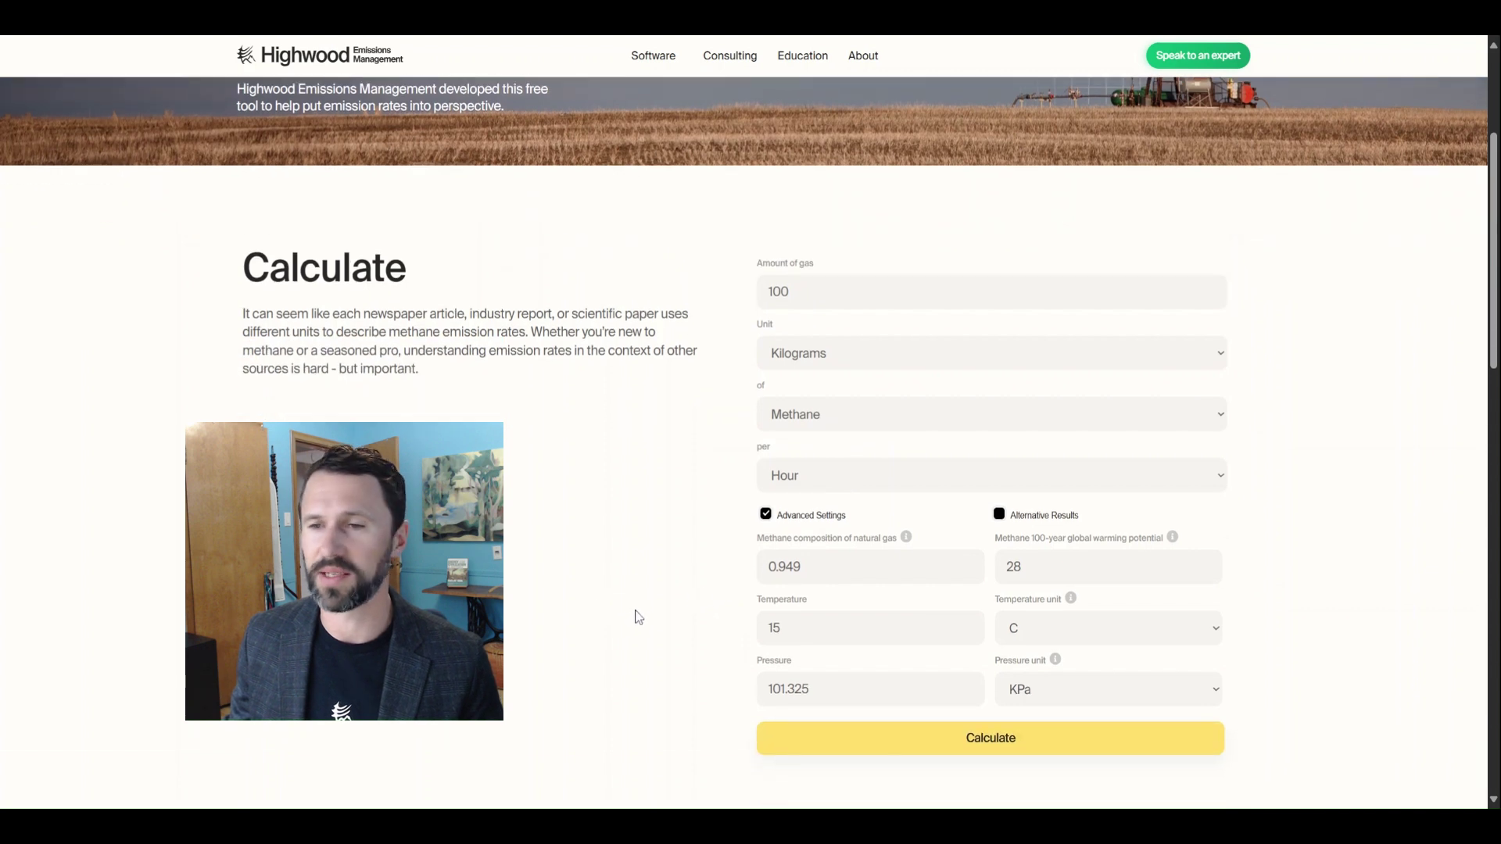
pyautogui.scroll(-1, 639, 617)
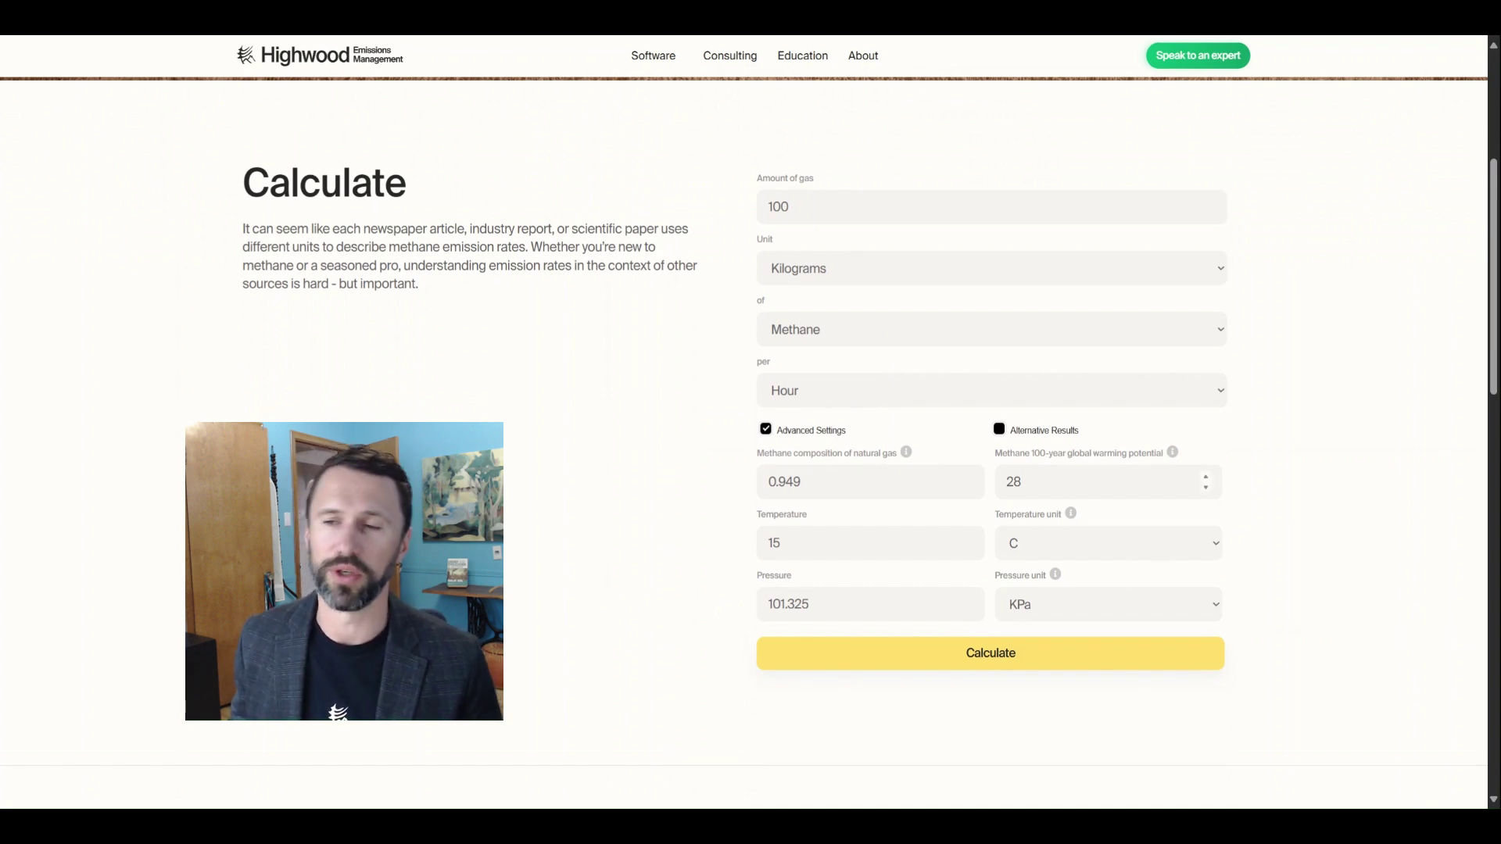
pyautogui.doubleClick(1013, 481)
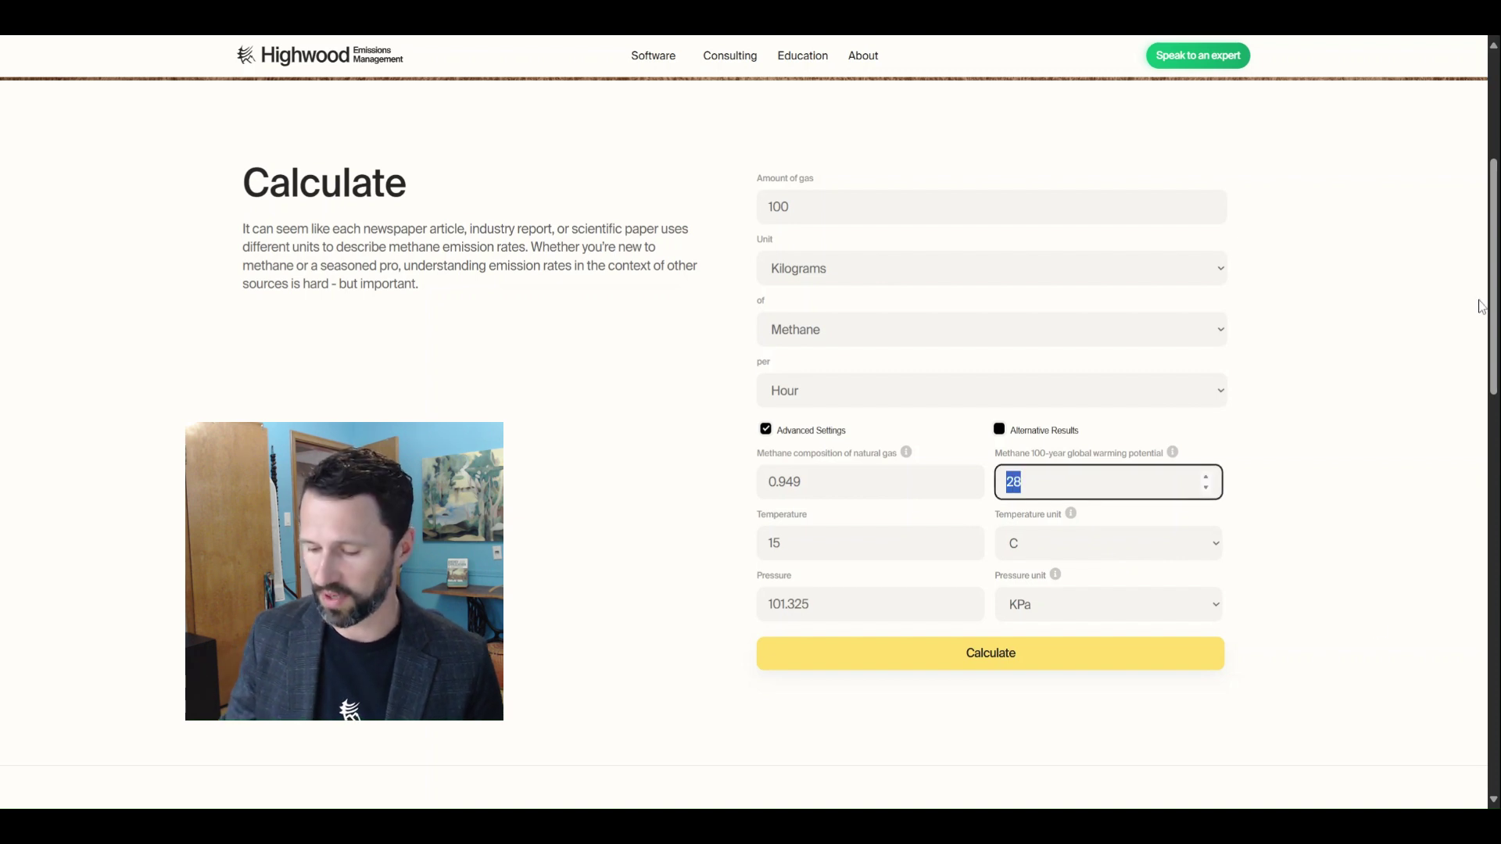
pyautogui.write('32')
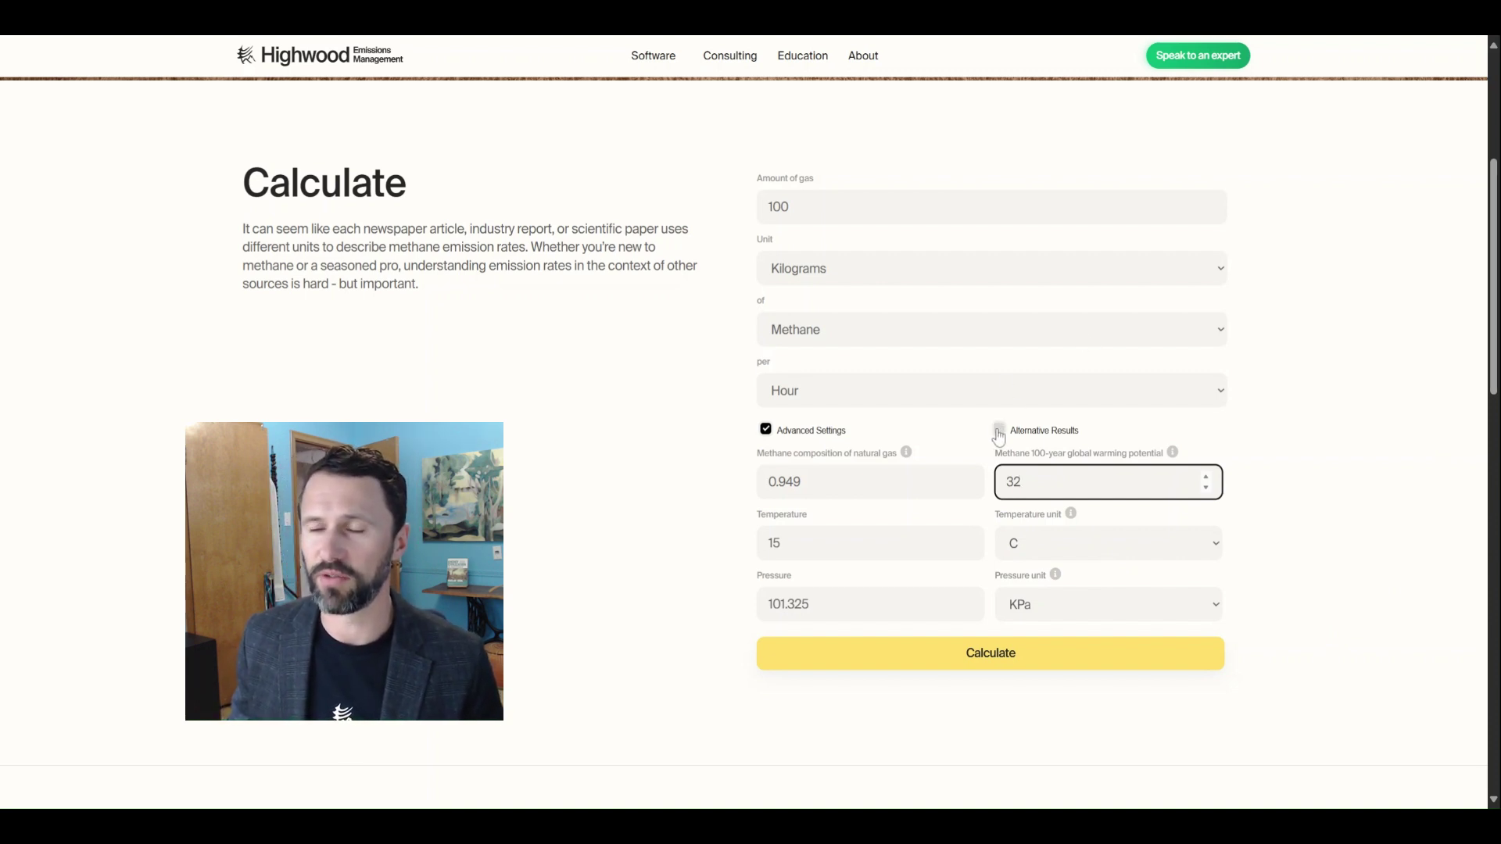
# Enable alternative results with Zambonies as the yearly equivalent and run the calculation.
pyautogui.click(999, 430)
pyautogui.scroll(-1, 1279, 547)
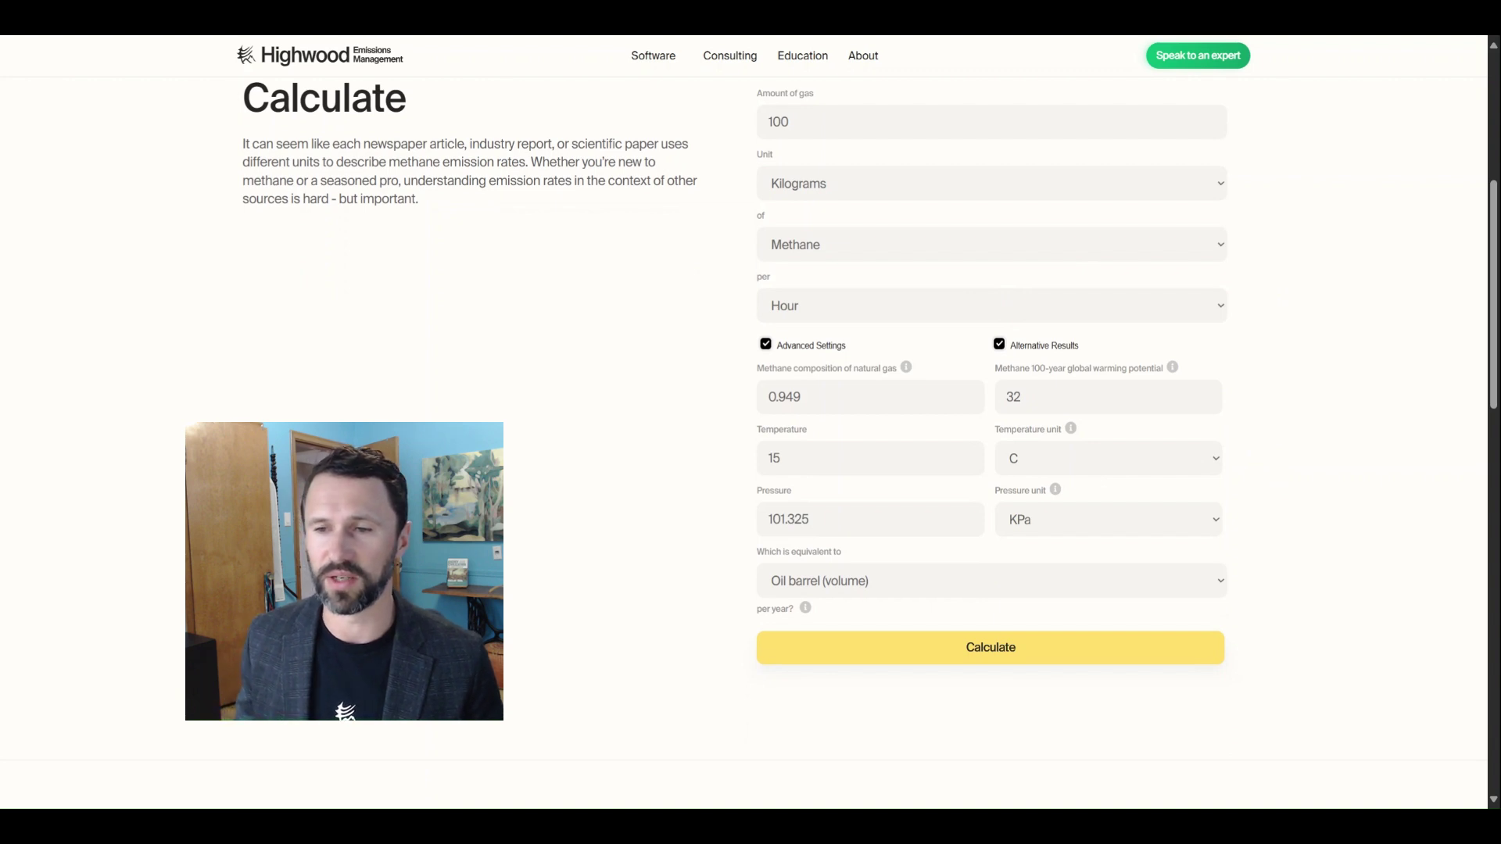
pyautogui.click(954, 592)
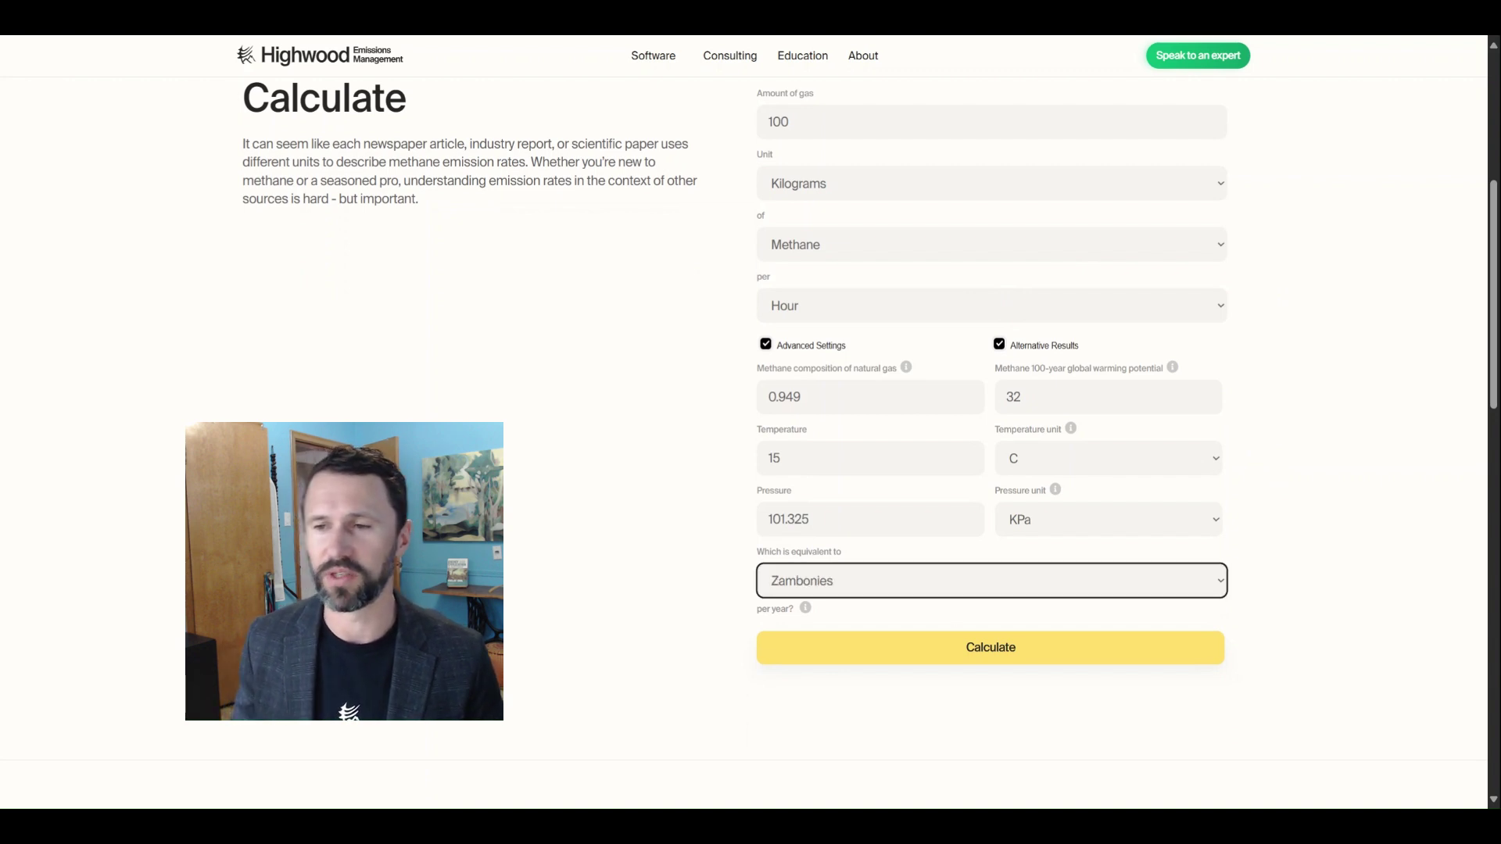
pyautogui.scroll(1, 594, 455)
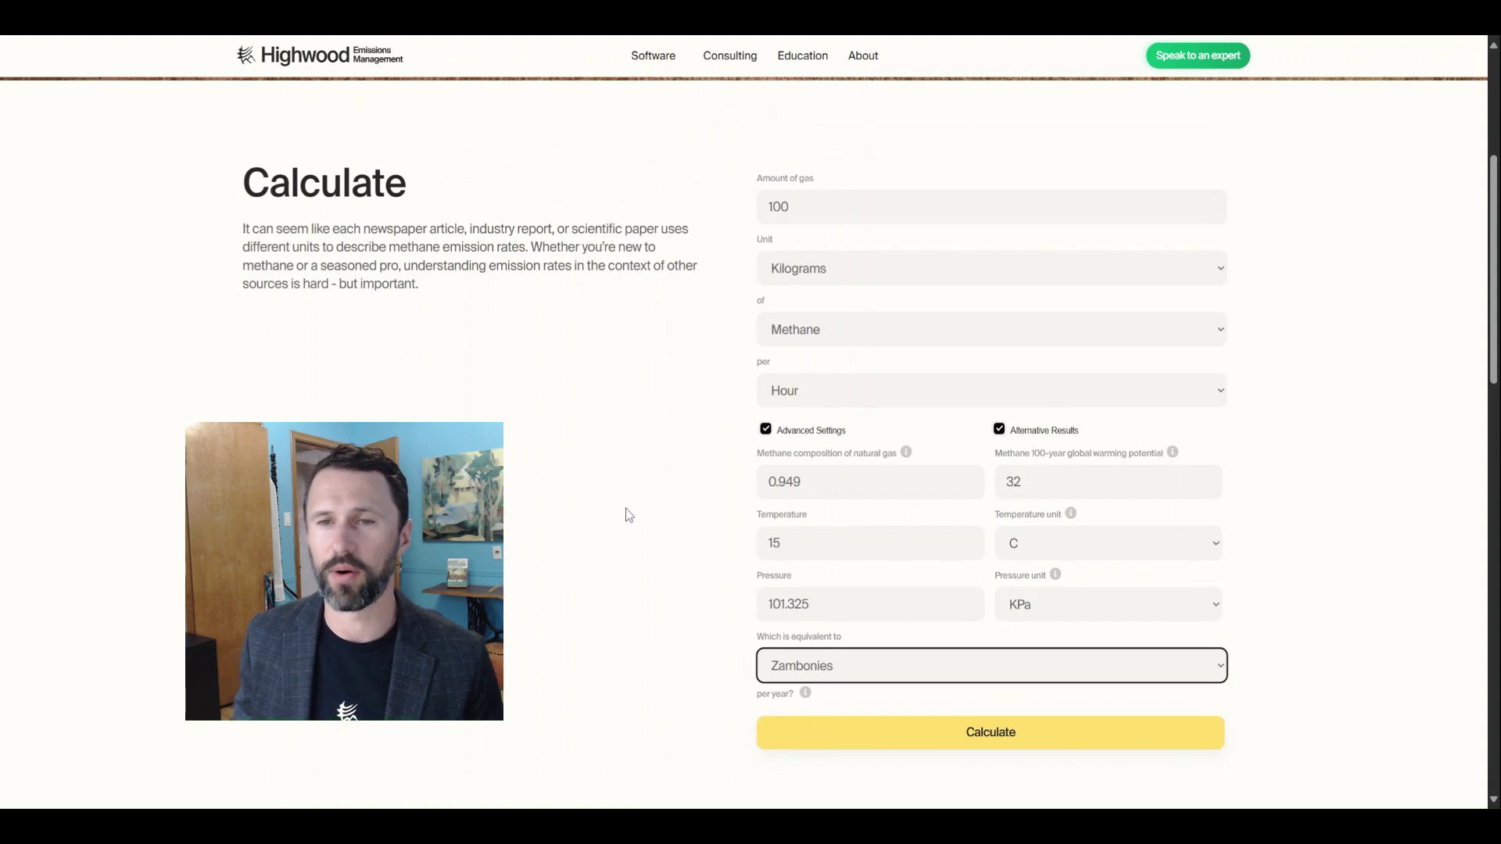
pyautogui.scroll(-1, 610, 529)
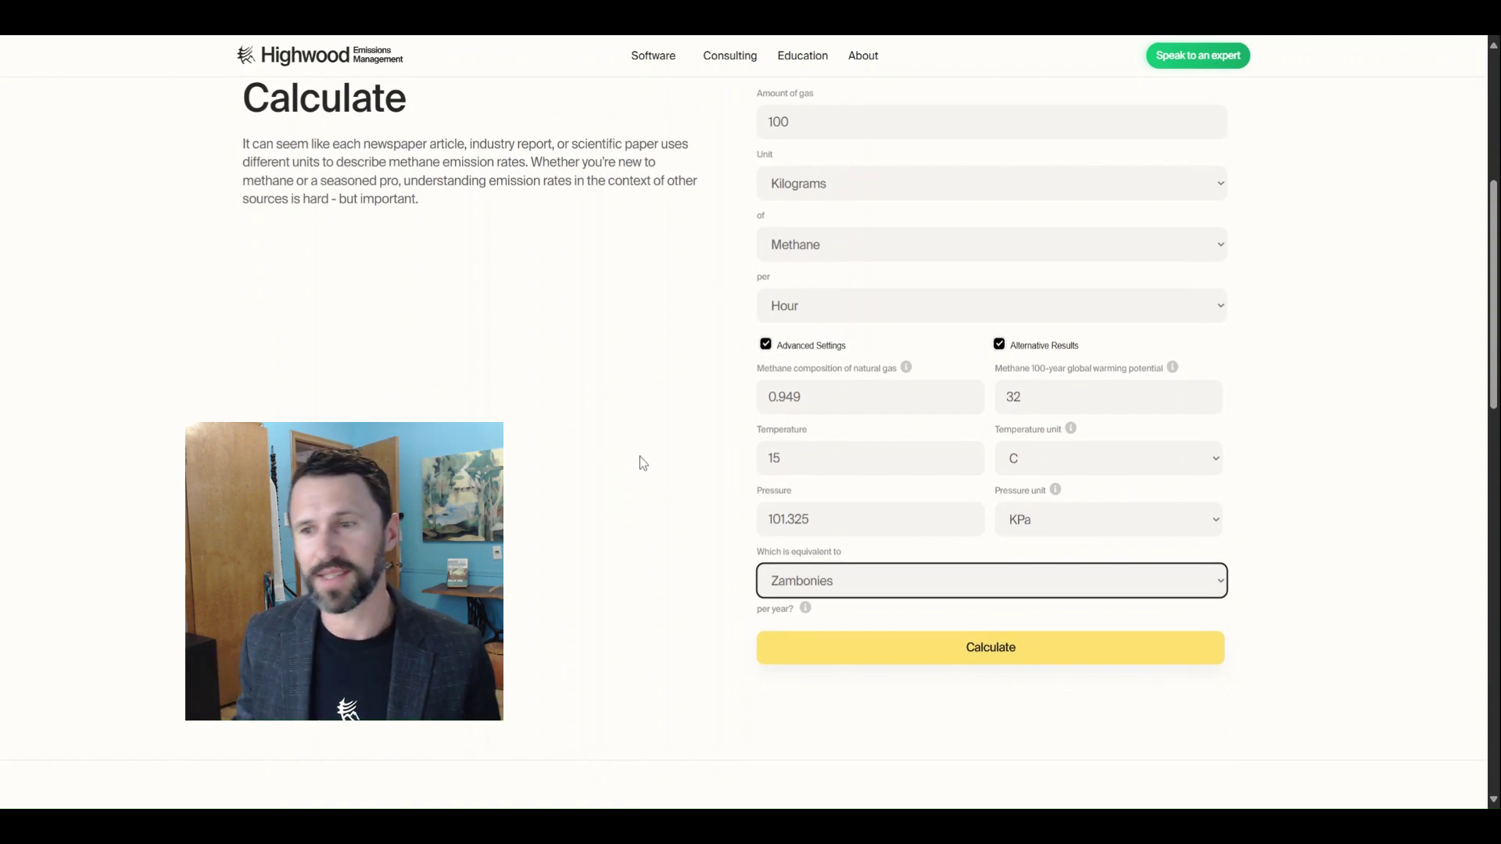
pyautogui.click(911, 648)
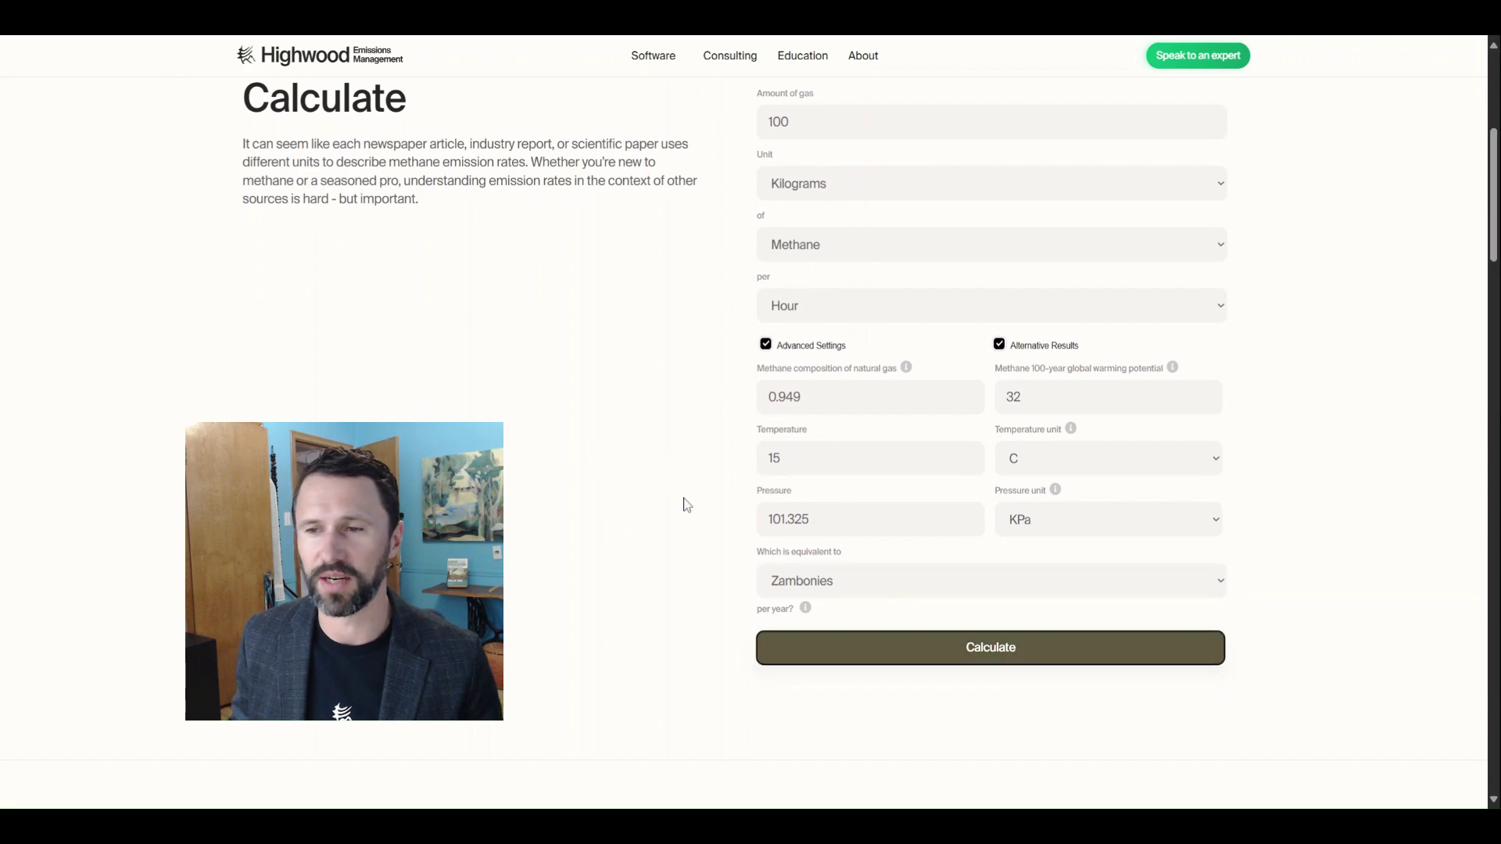
# Review the results summary for the methane rate, Zambonies per year, CO2 emissions and passenger vehicle equivalents.
pyautogui.scroll(-5, 595, 448)
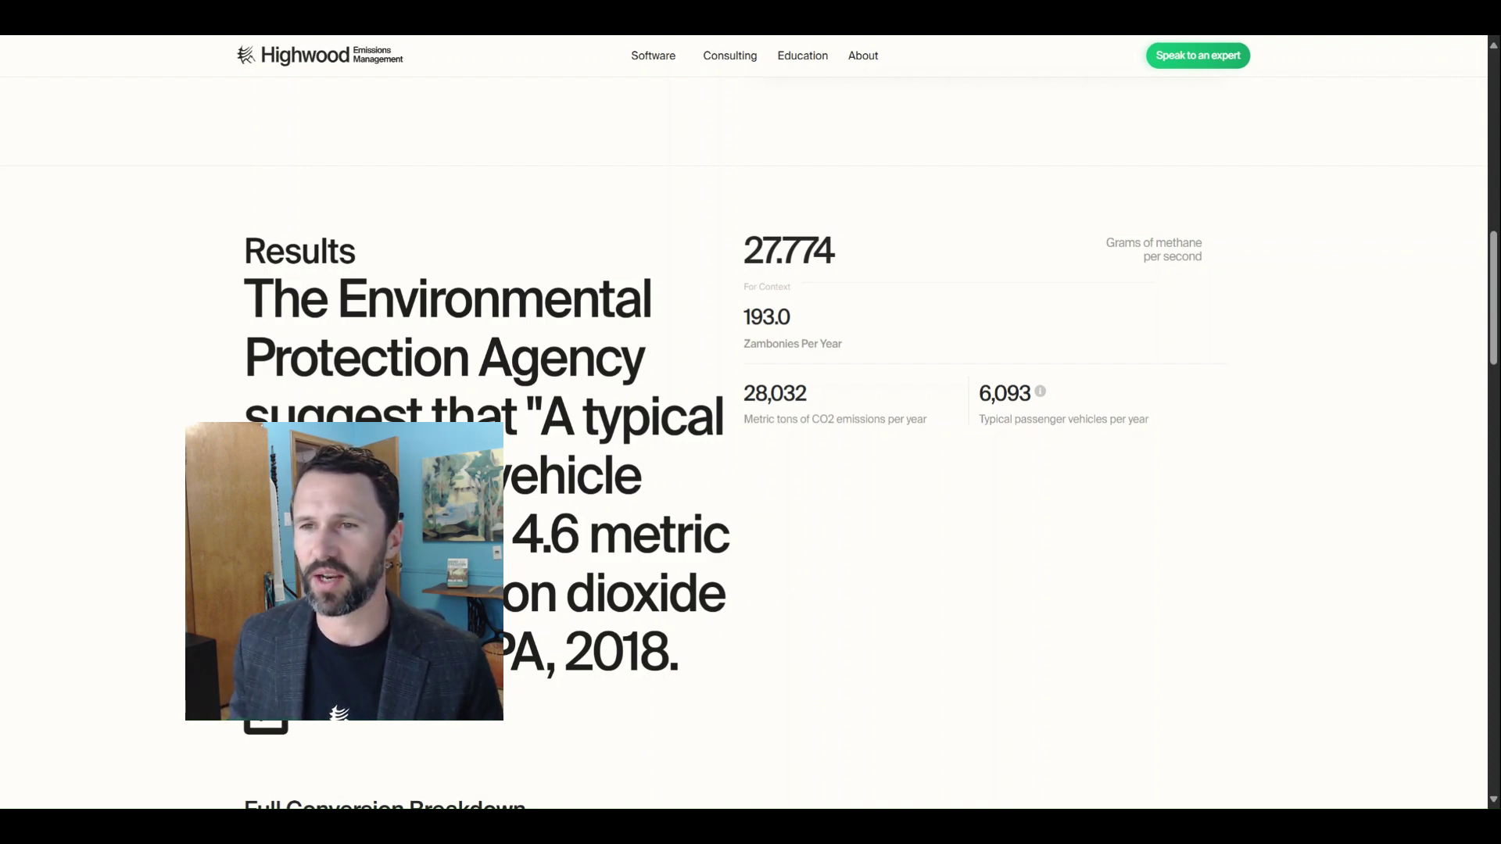
pyautogui.scroll(10, 647, 295)
pyautogui.scroll(-8, 723, 344)
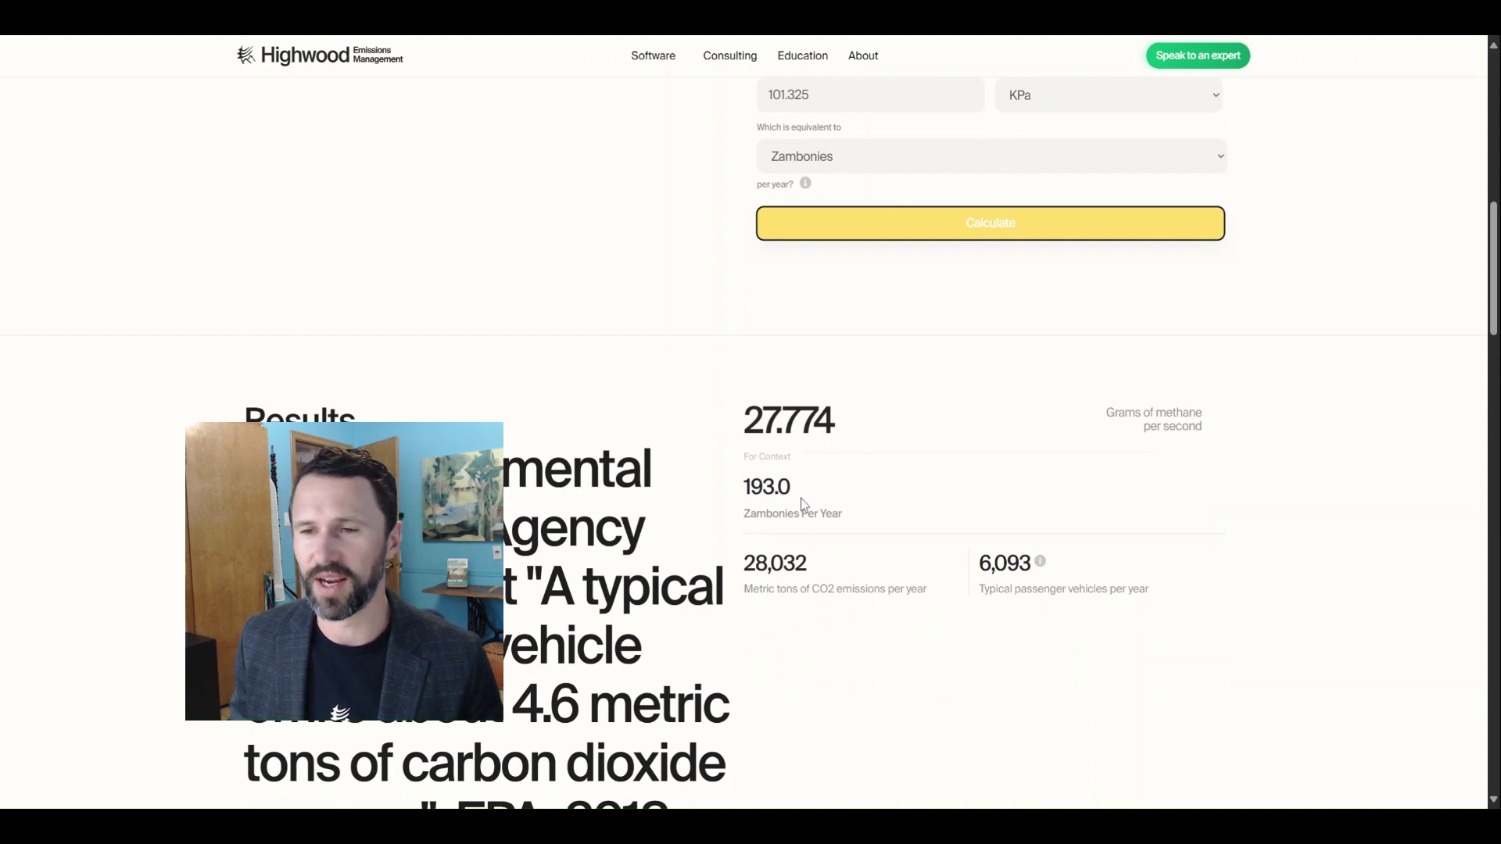
pyautogui.scroll(1, 945, 502)
pyautogui.scroll(-2, 948, 546)
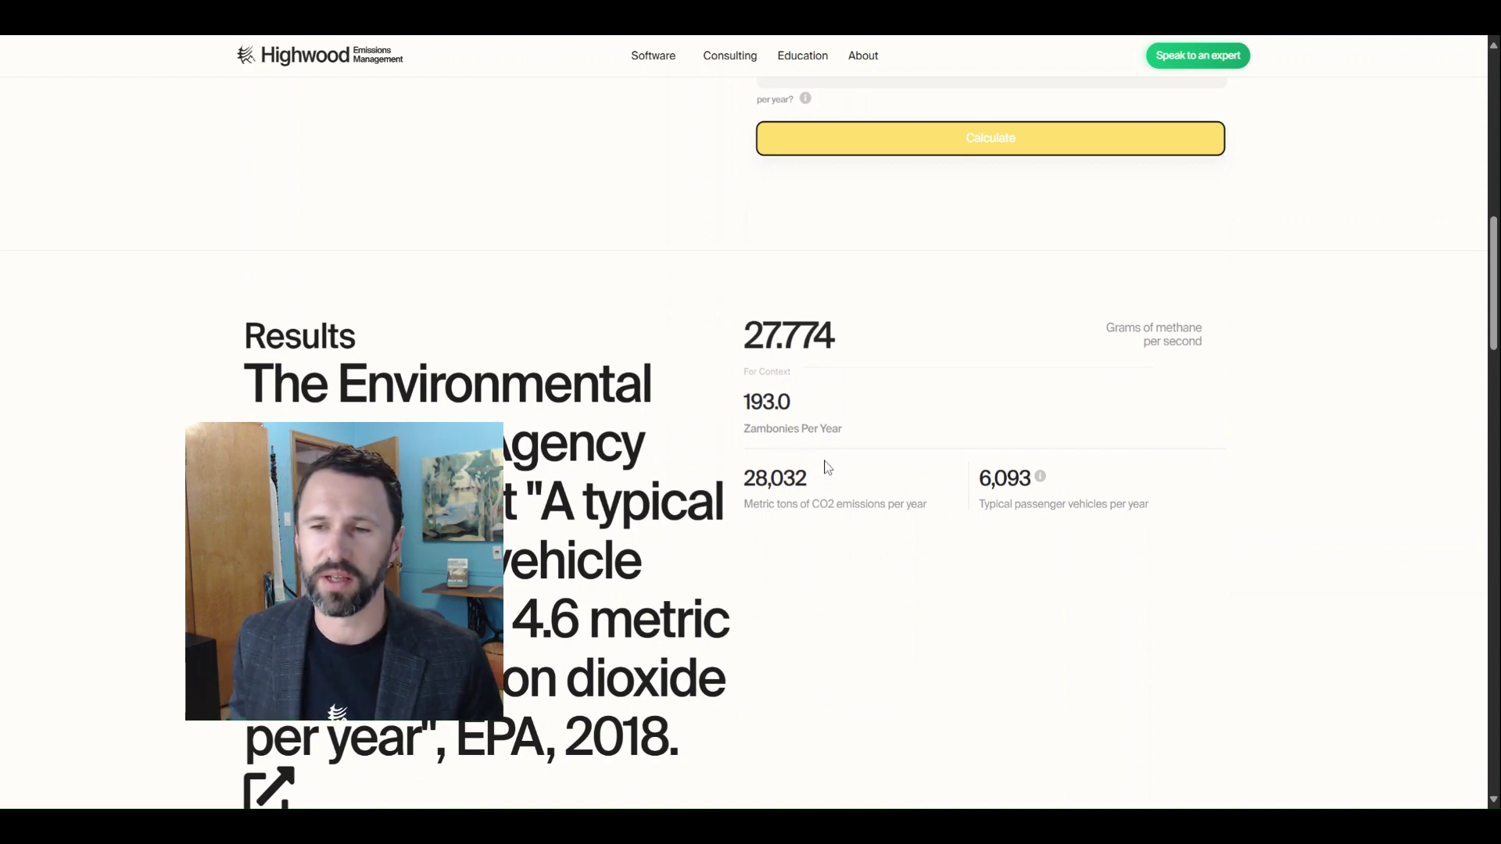
# Examine the Full Conversion Breakdown tables, including the monthly cubic feet value for methane.
pyautogui.scroll(-1, 856, 436)
pyautogui.scroll(-4, 852, 437)
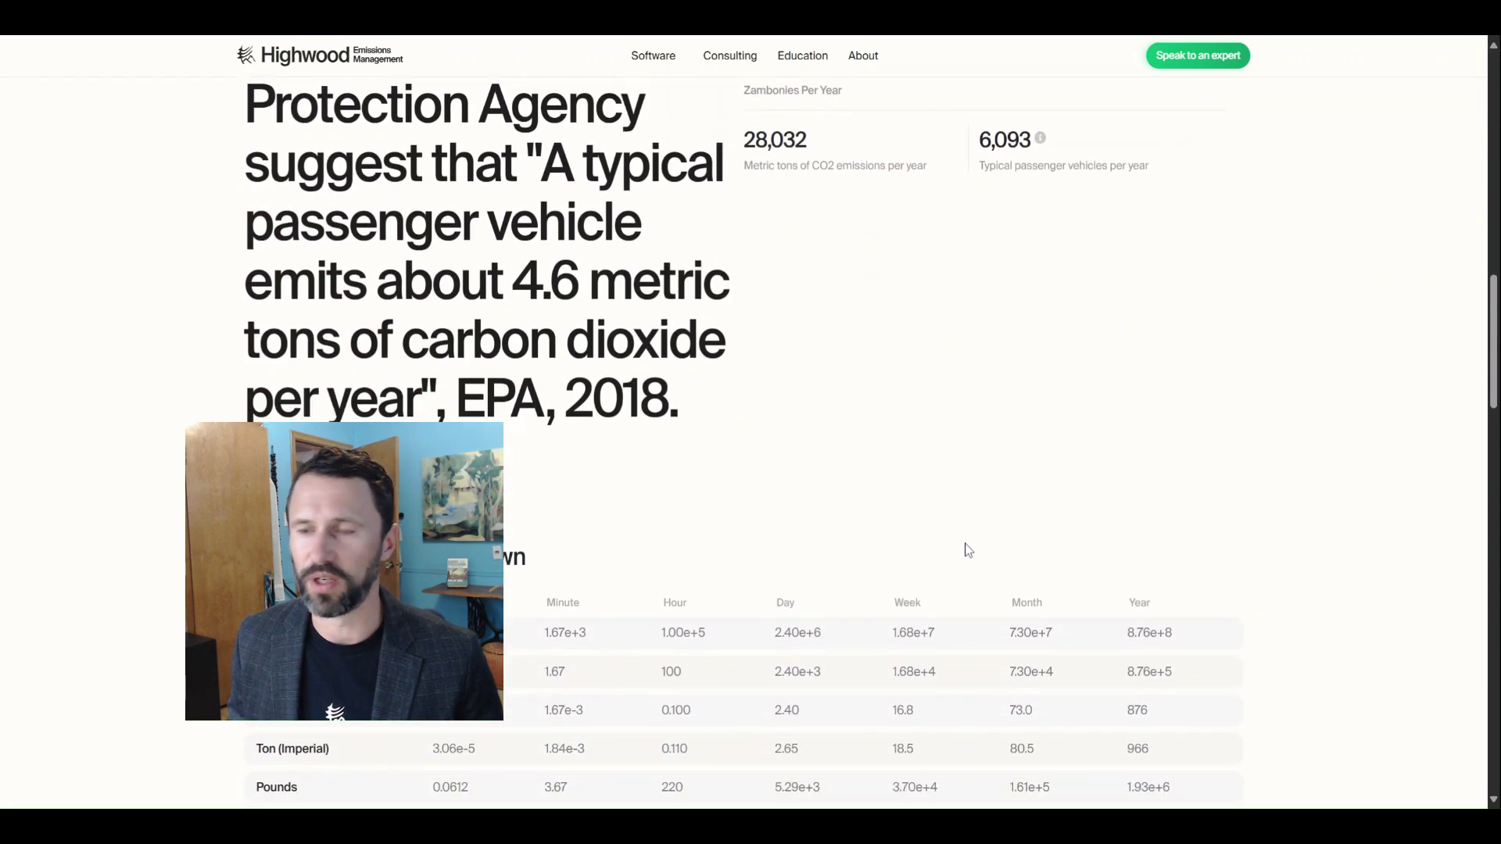
pyautogui.scroll(-3, 1133, 389)
pyautogui.scroll(-3, 1317, 509)
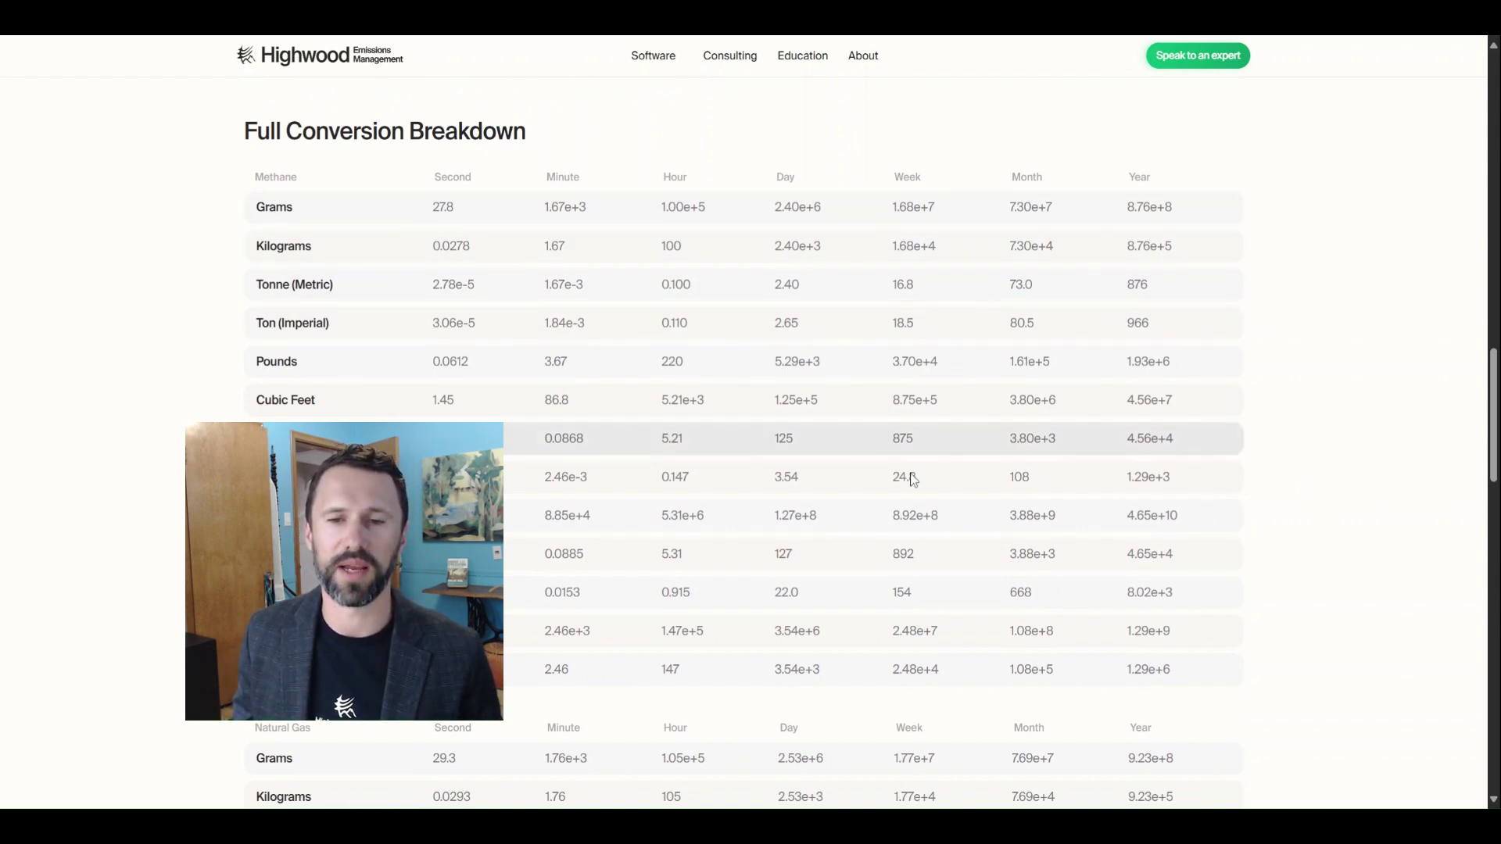
pyautogui.scroll(-3, 899, 485)
pyautogui.scroll(4, 704, 618)
pyautogui.scroll(-2, 639, 568)
pyautogui.scroll(1, 639, 568)
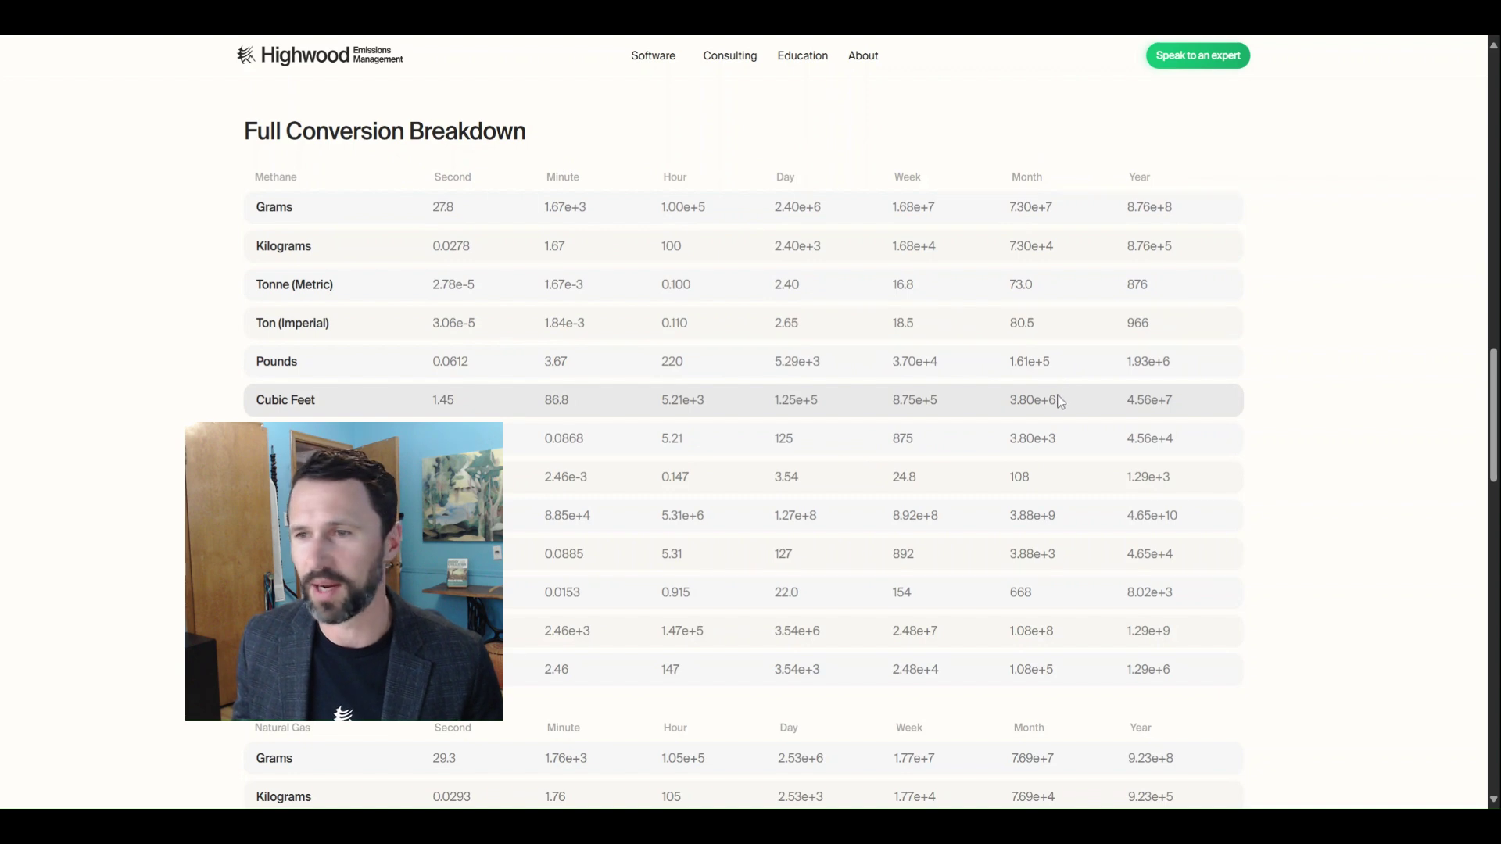
pyautogui.moveTo(1034, 400); pyautogui.dragTo(1012, 407)
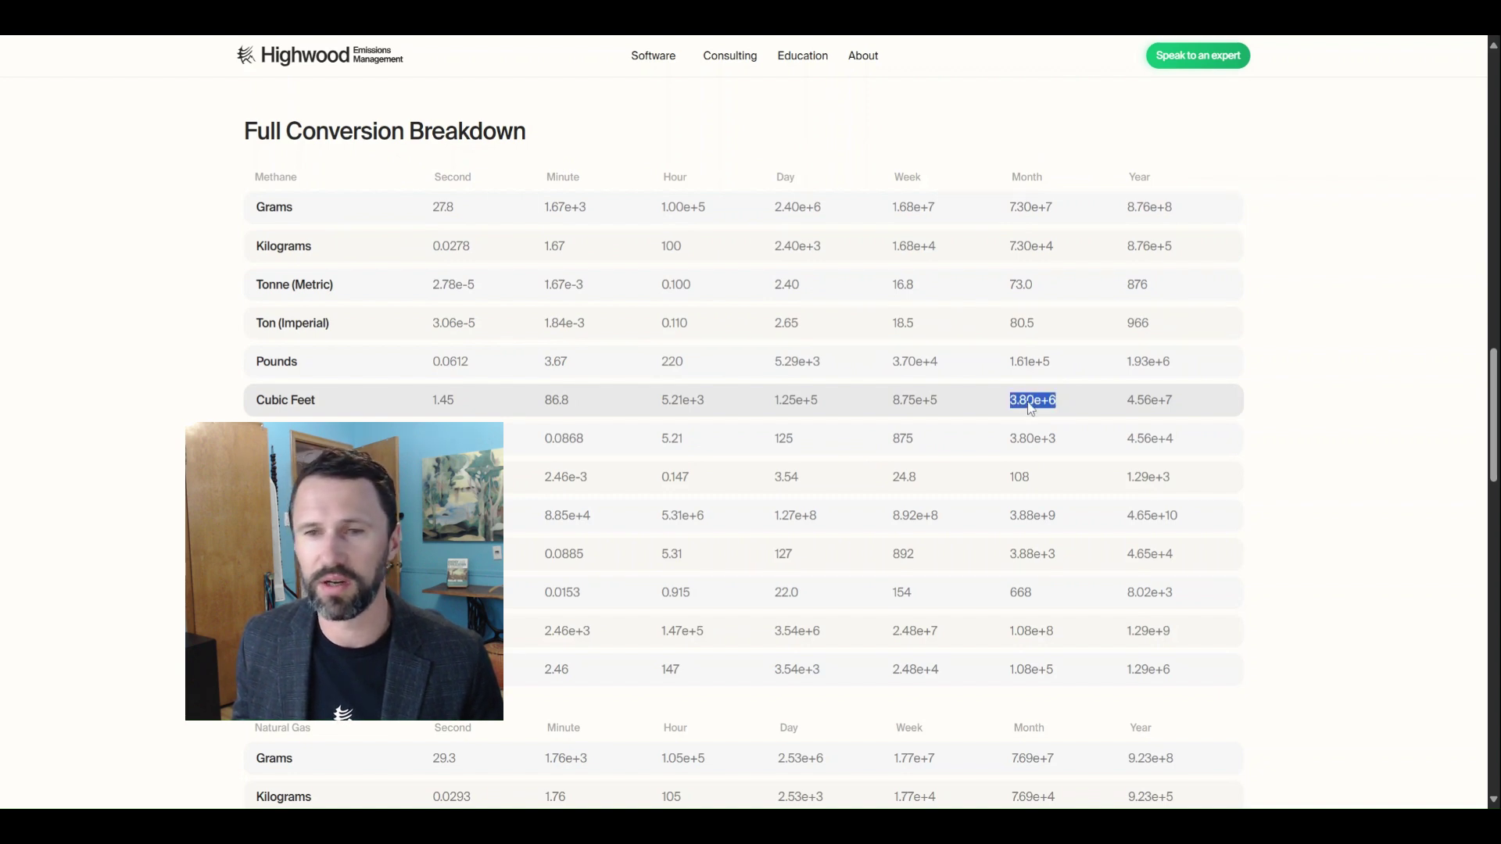
pyautogui.click(1013, 407)
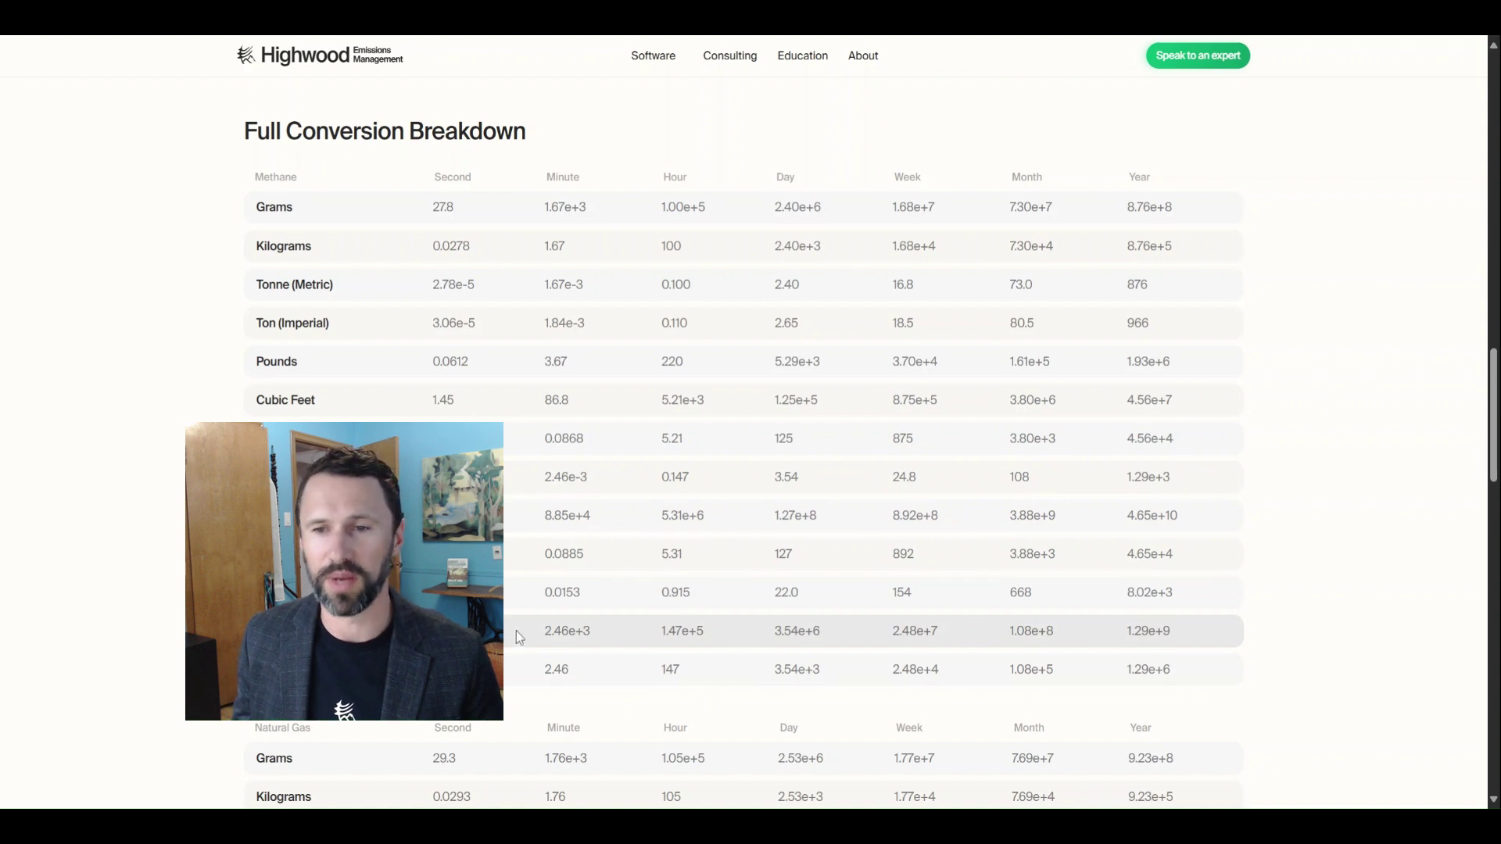
pyautogui.moveTo(516, 637); pyautogui.dragTo(608, 627)
pyautogui.click(608, 627)
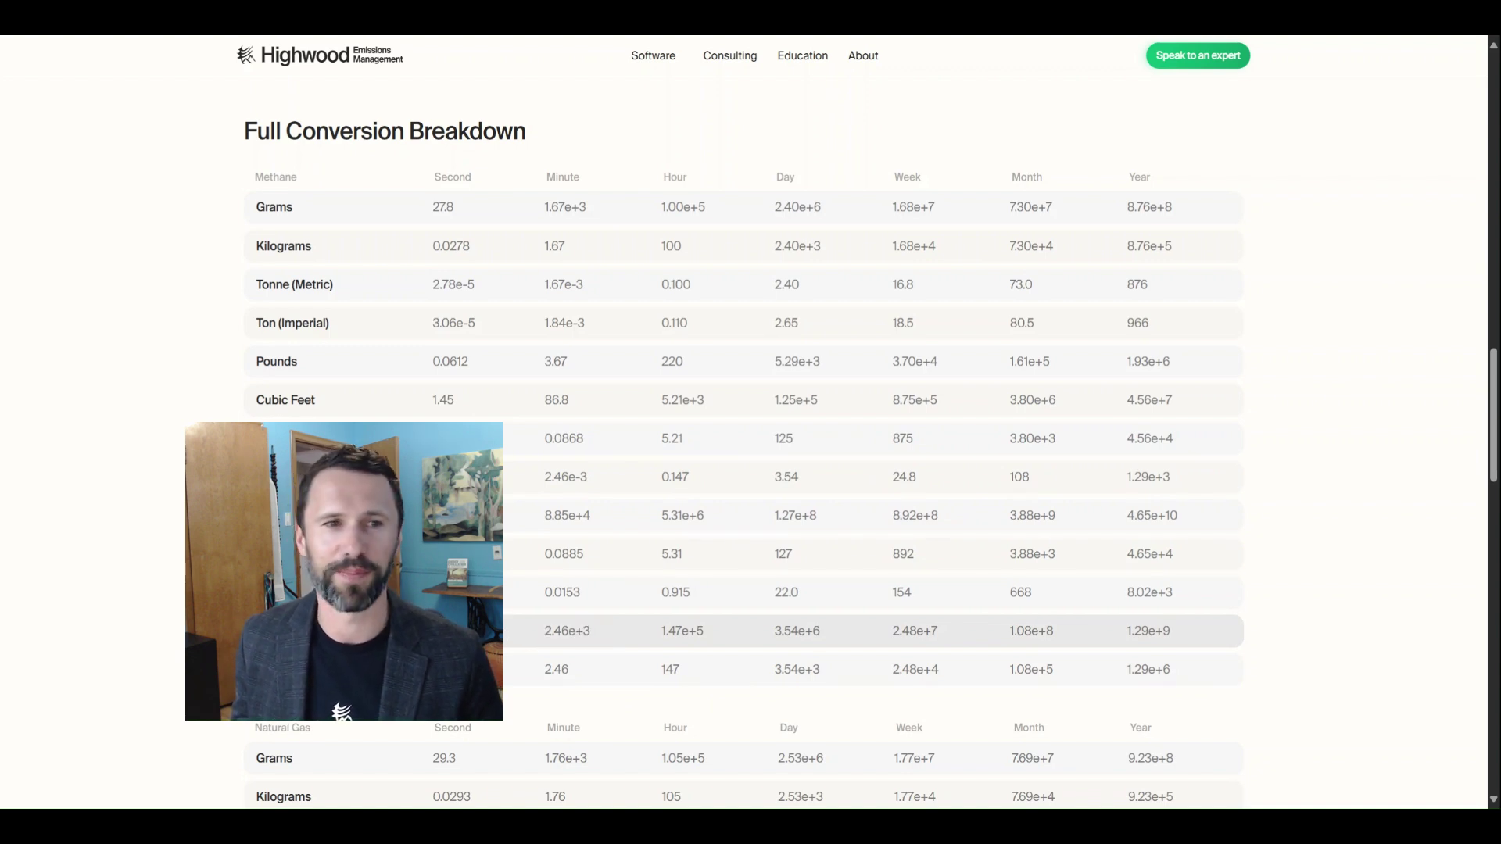